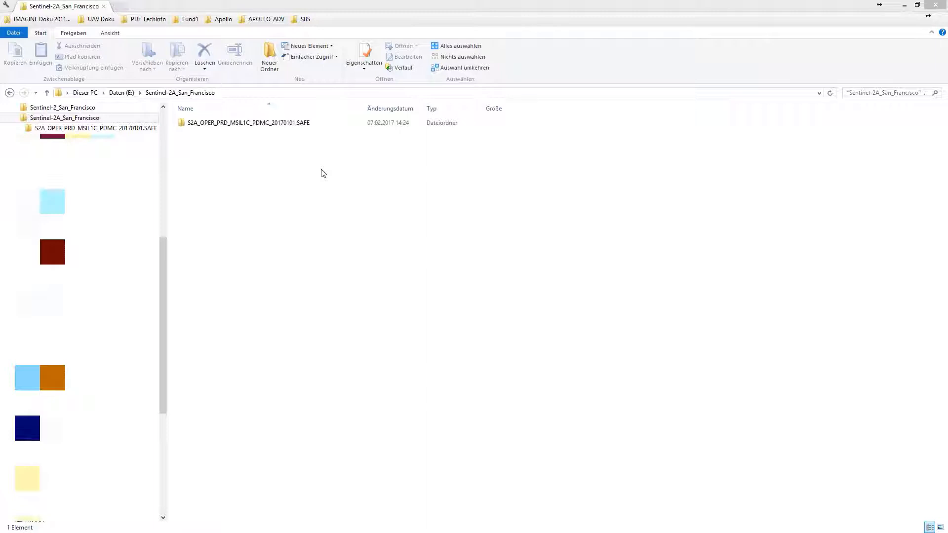
Browse the S2A_OPER_PRD_MSIL1C_PDMC_20170101.SAFE dataset down to the T10SEG granule's metadata XML and its IMG_DATA band files.
double_click(277, 124)
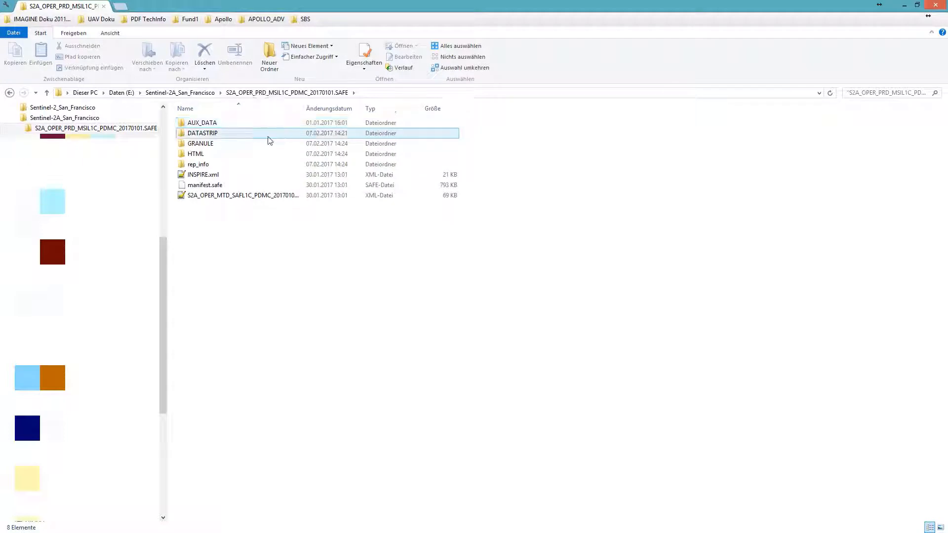
double_click(270, 144)
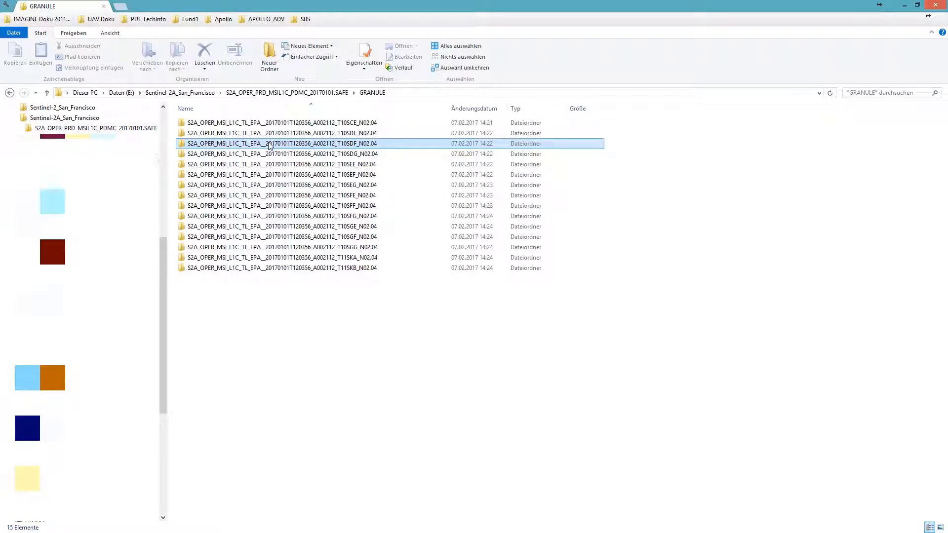
click(270, 145)
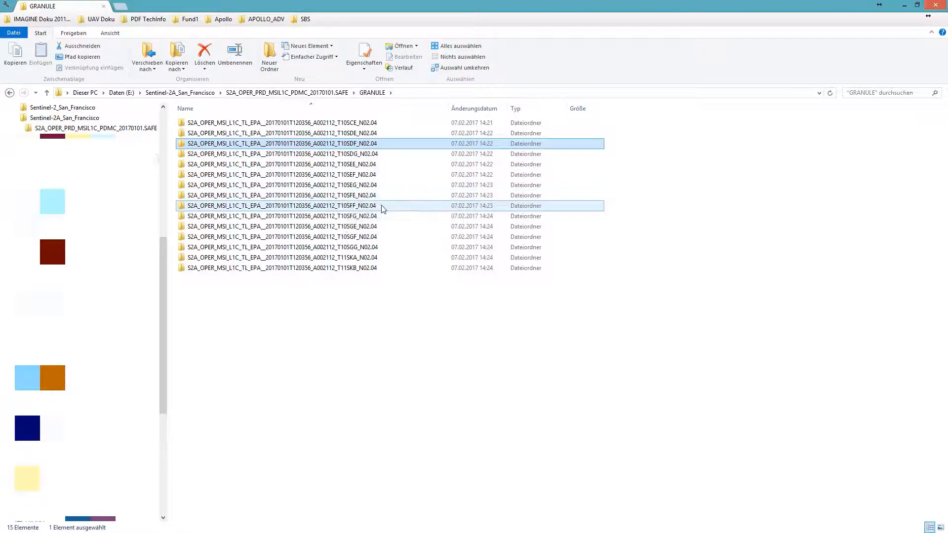
click(368, 186)
double_click(391, 186)
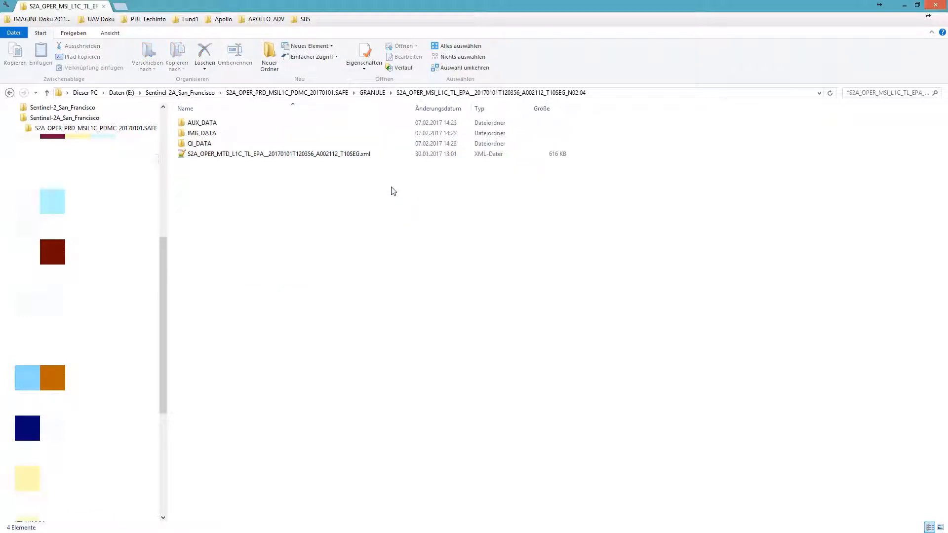
click(326, 155)
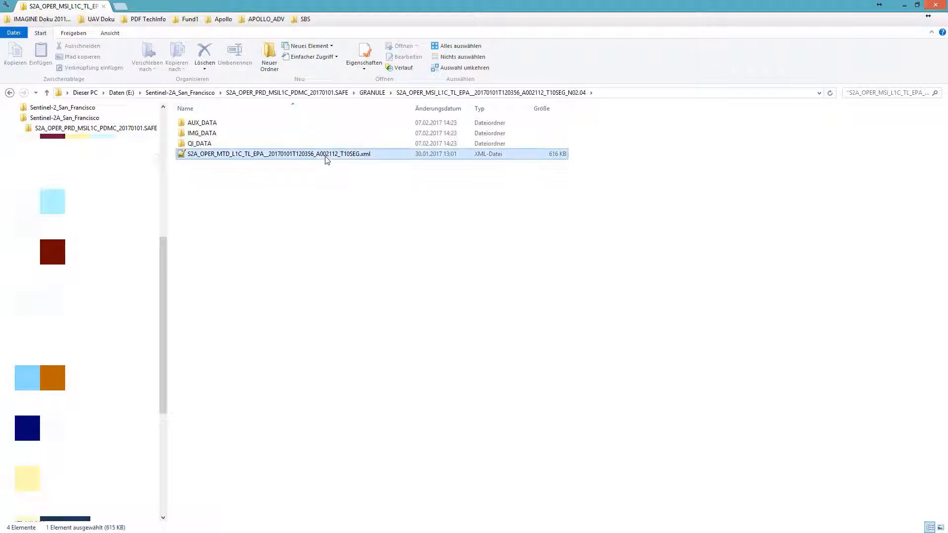
double_click(207, 133)
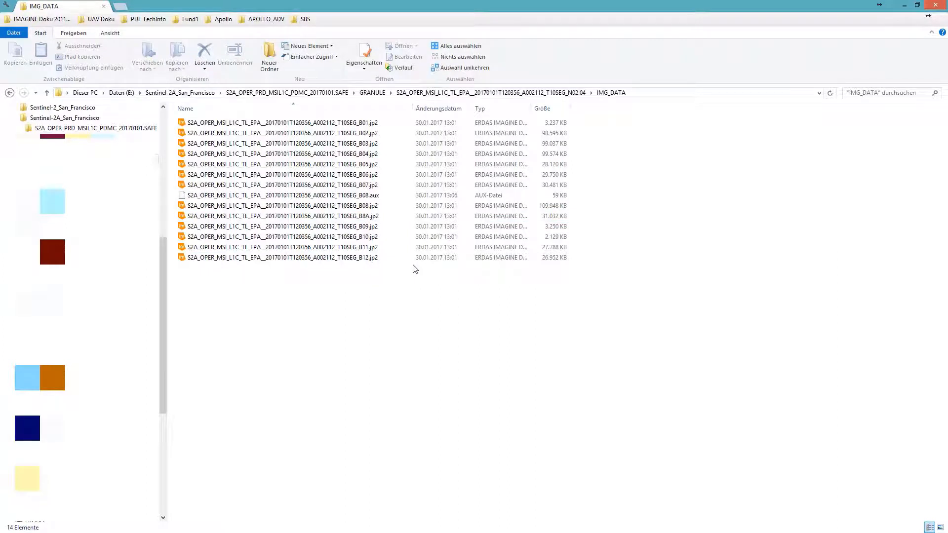
Create a folder named ATCOR_project in the Sentinel-2A_San_Francisco folder.
click(198, 94)
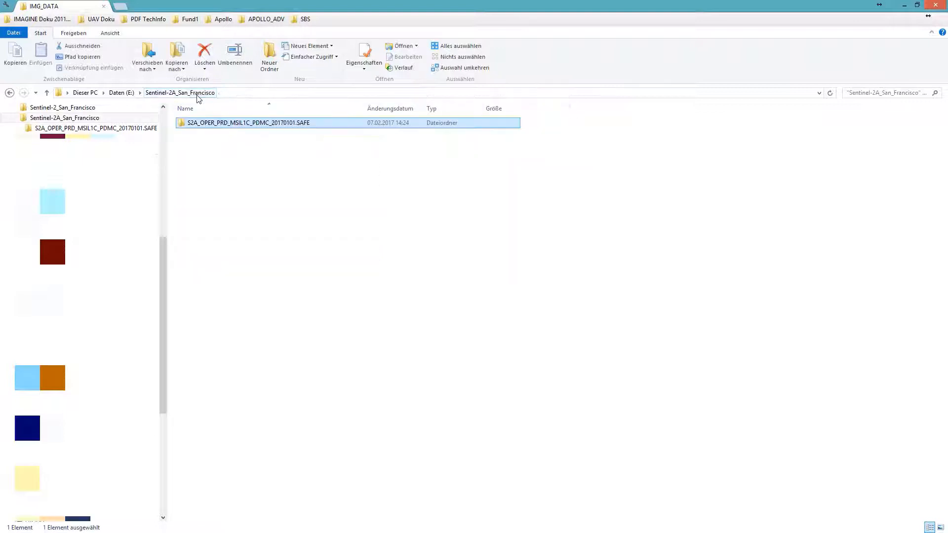
click(266, 65)
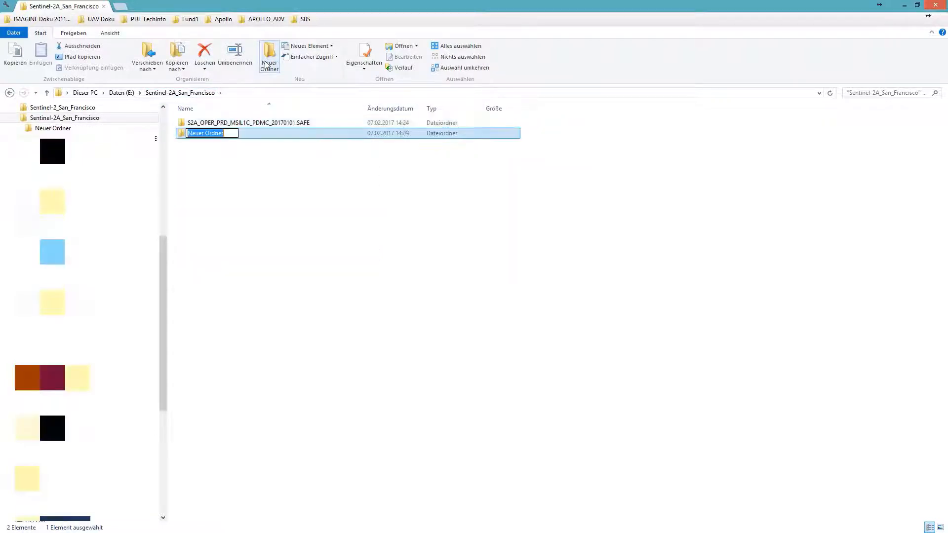
text(ATC)
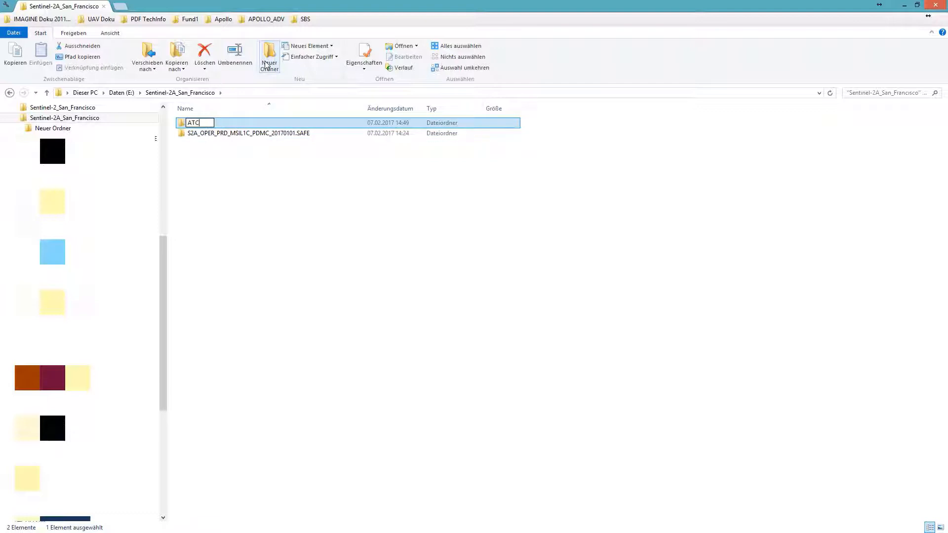
text(OR_project)
key(Return)
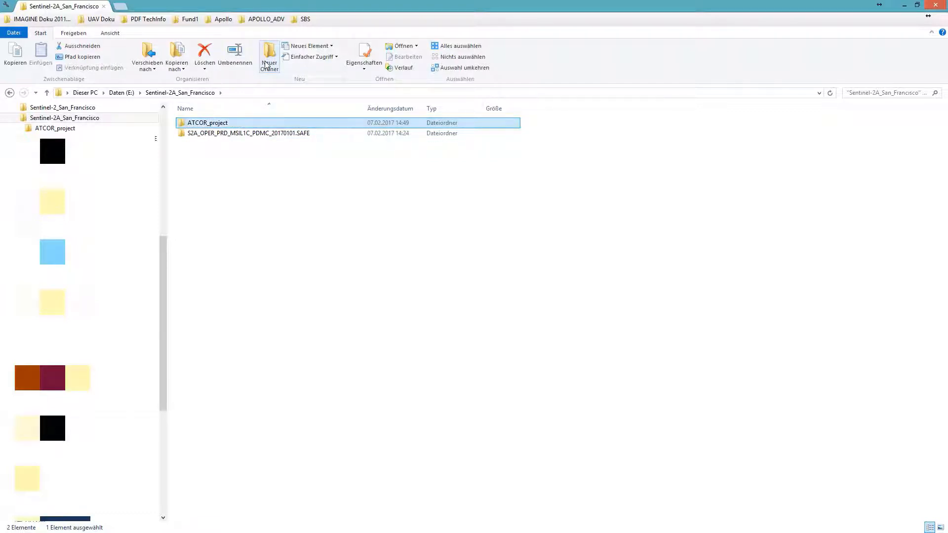
Create a second folder named ATCOR_output in the Sentinel-2A_San_Francisco folder.
click(267, 58)
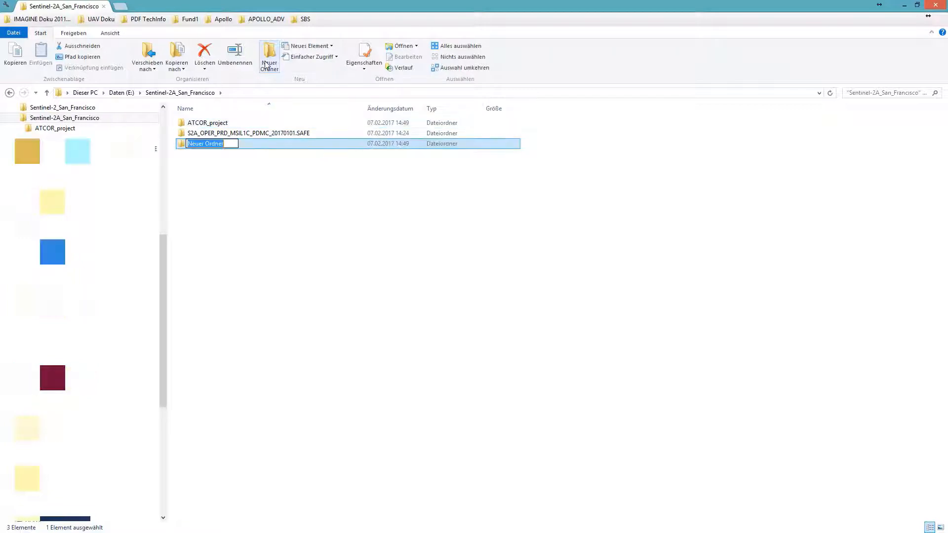
text(ATCOR_)
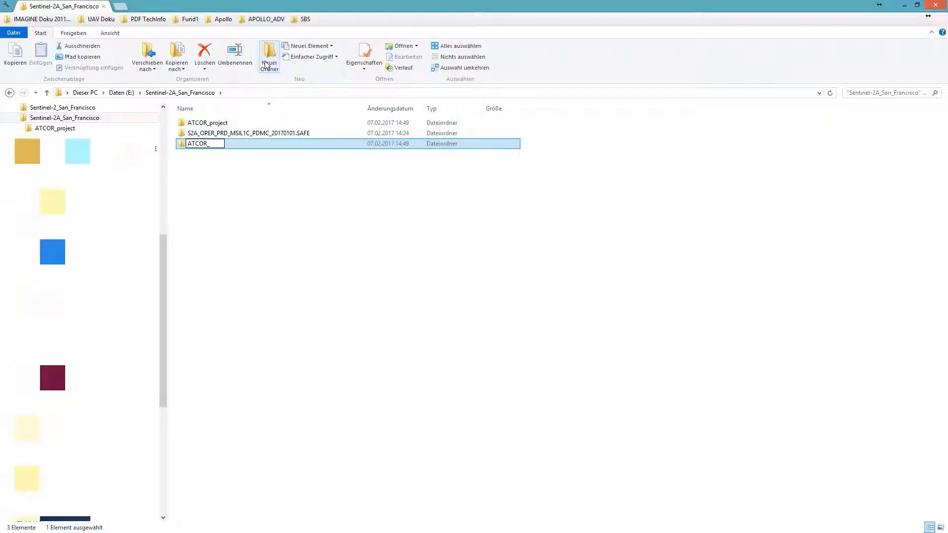
text(output)
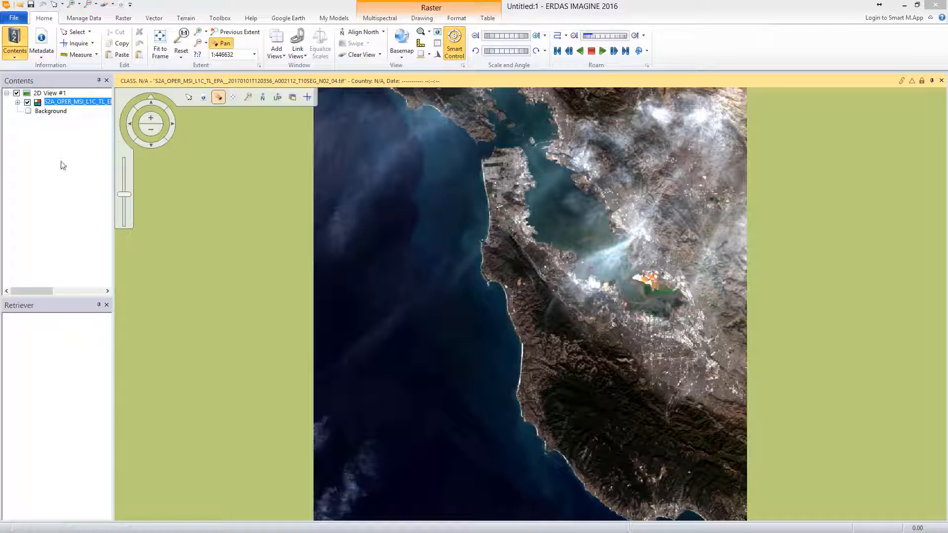
In ERDAS IMAGINE, clear the image from the 2D view and start the ATCOR Dehaze workflow.
click(104, 7)
click(105, 9)
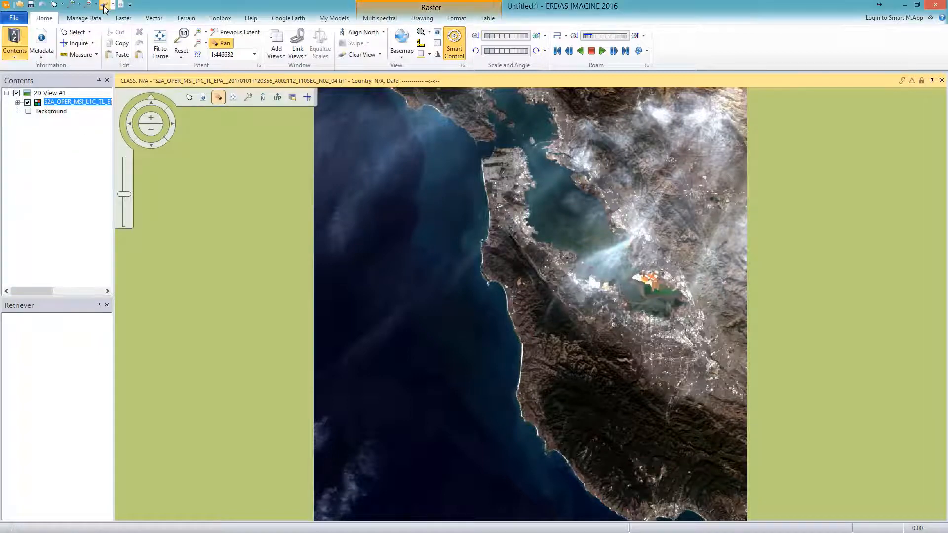
click(218, 19)
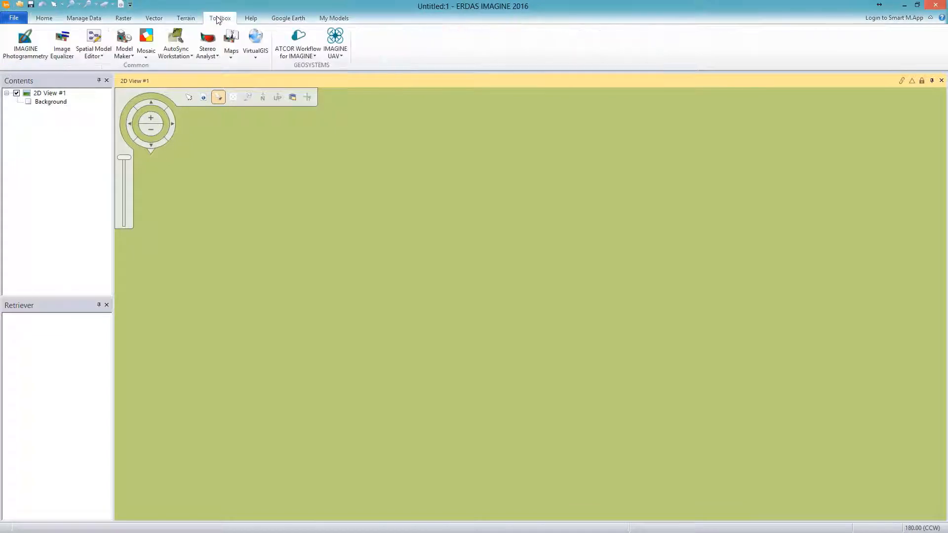
click(316, 56)
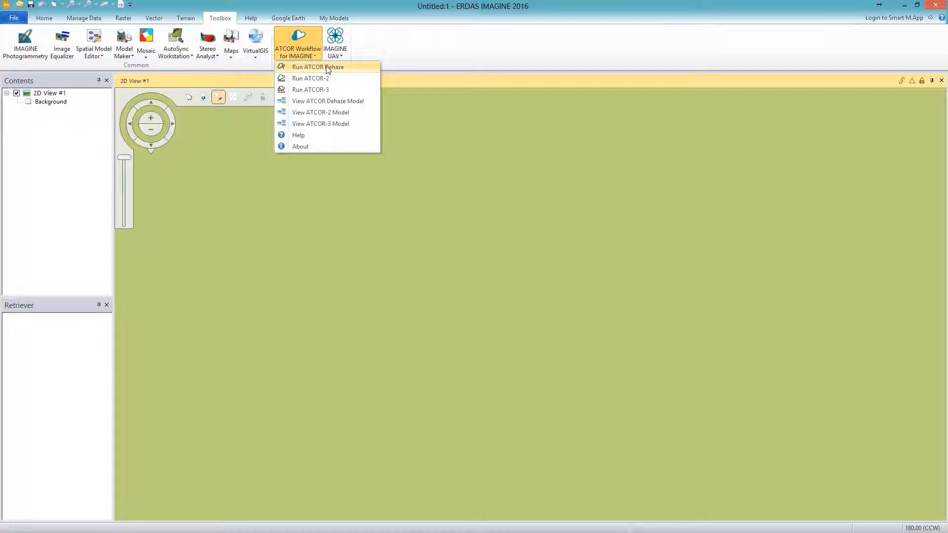
click(326, 67)
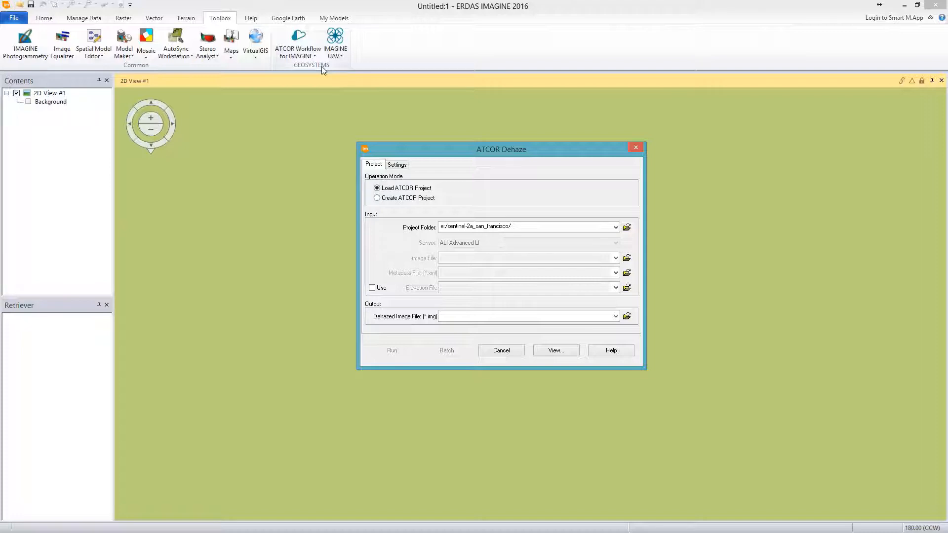
Set the operation mode to Create ATCOR Project and choose ATCOR_project as the project folder.
click(419, 198)
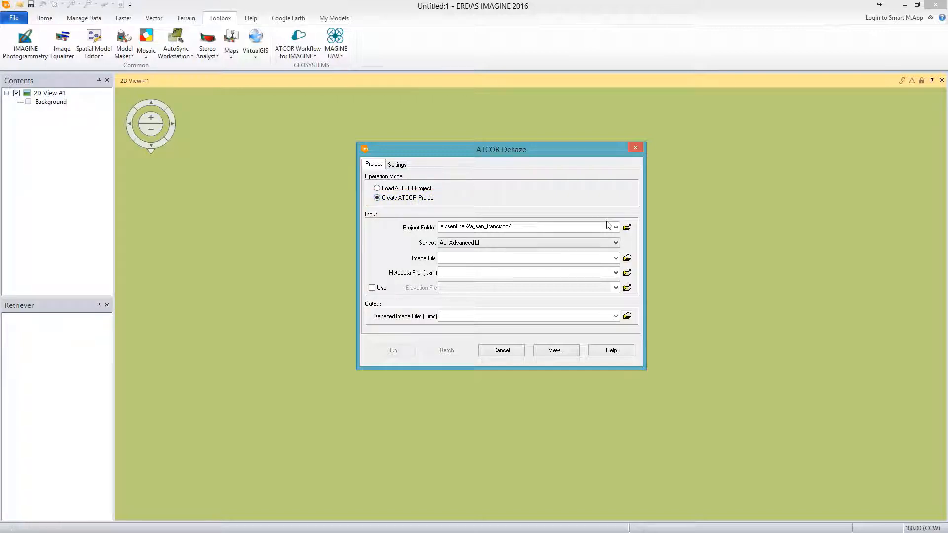
click(627, 227)
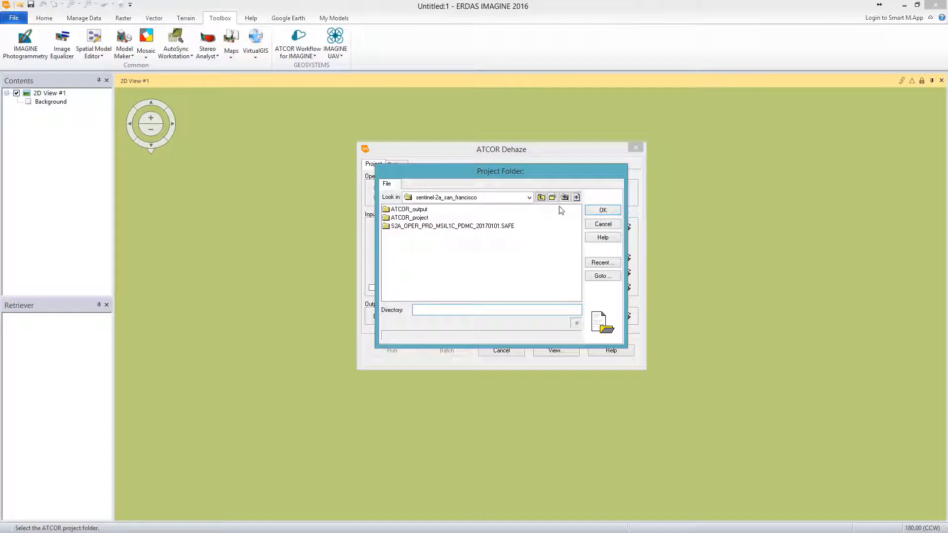
double_click(411, 218)
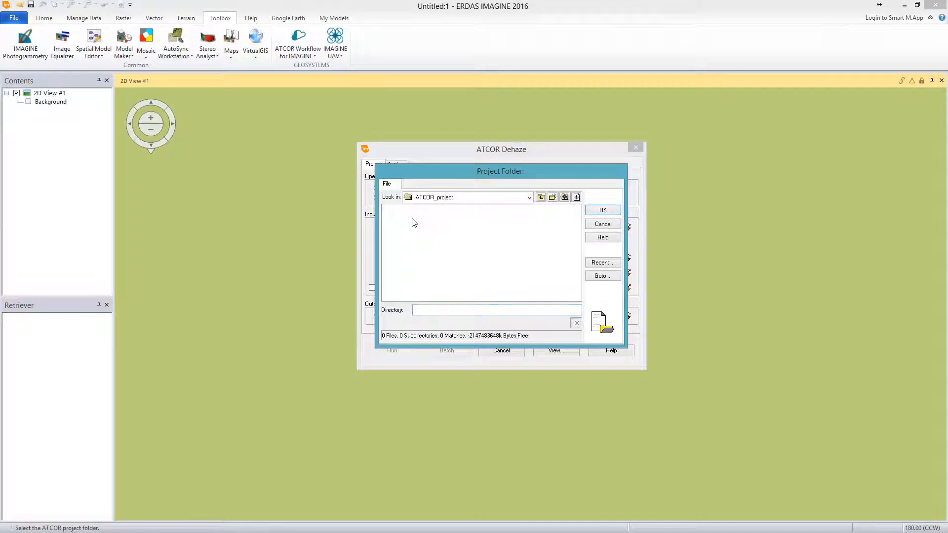
click(603, 211)
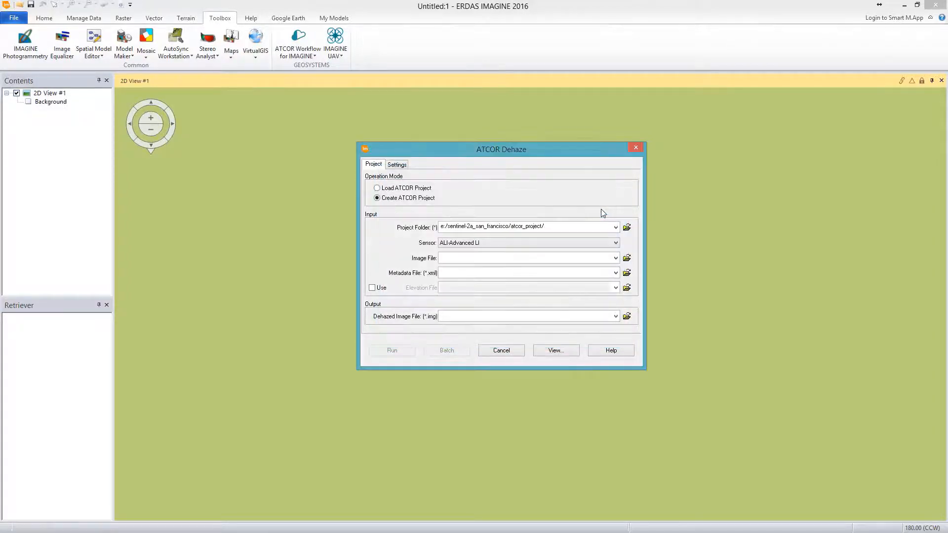
Set the project's sensor to Sentinel-2 13 Bands.
click(598, 242)
scroll(582, 267, down, 1)
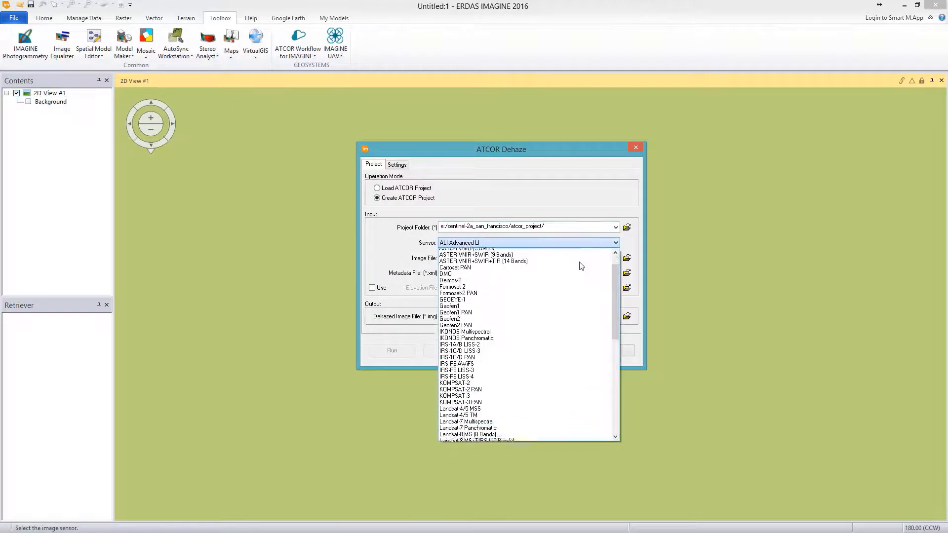
scroll(582, 267, down, 12)
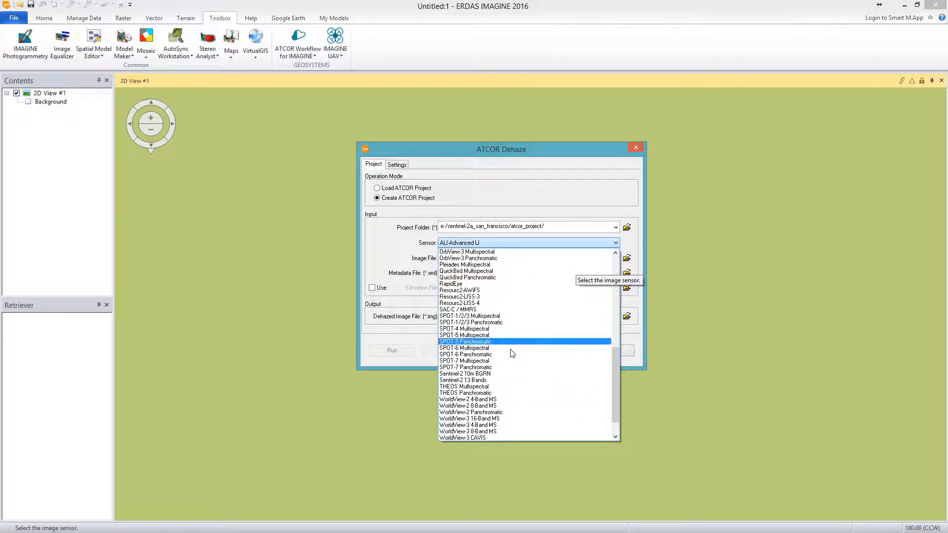
click(512, 380)
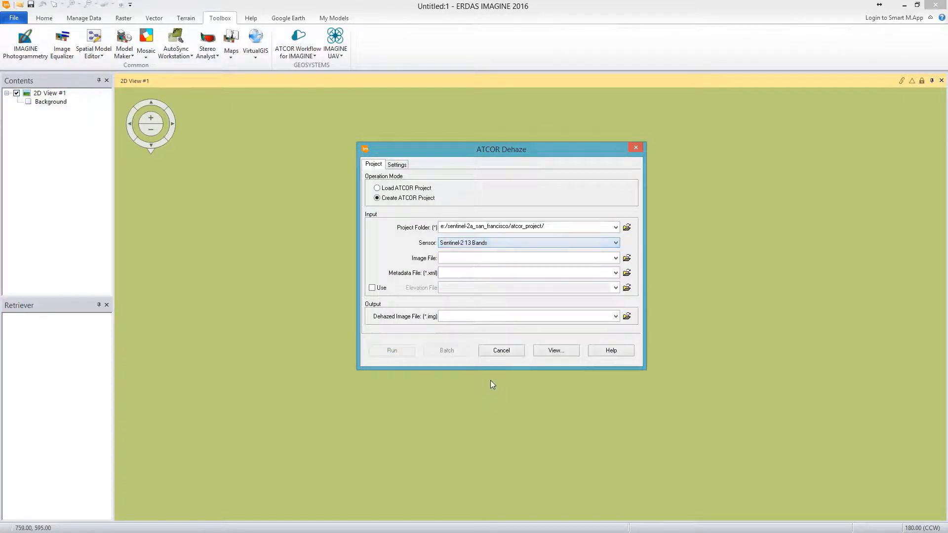
Choose S2A_OPER_MTD_L1C_TL_EPA__20170101T120356_A002112_T10SEG.xml from the SAFE dataset's T10SEG granule folder as the input image file.
click(627, 258)
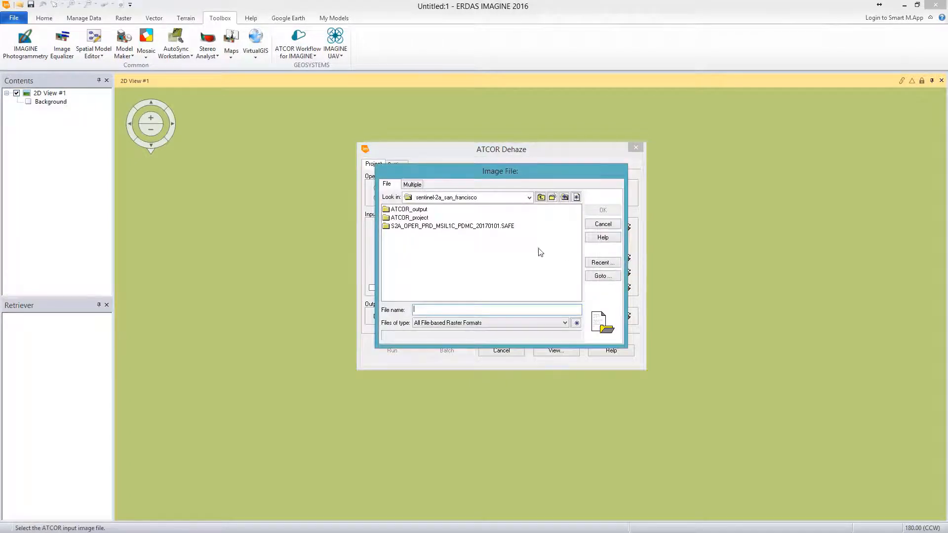
double_click(494, 225)
double_click(409, 226)
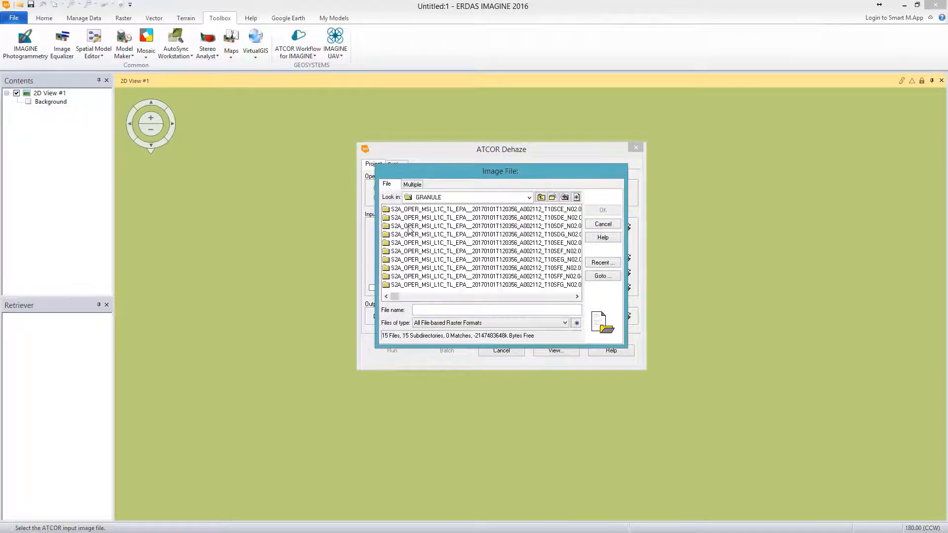
click(554, 262)
double_click(519, 262)
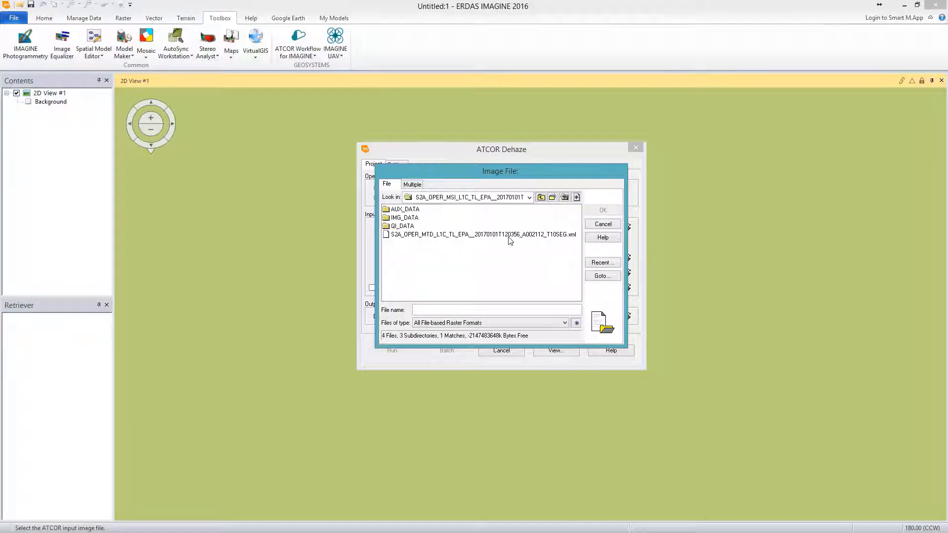
click(509, 236)
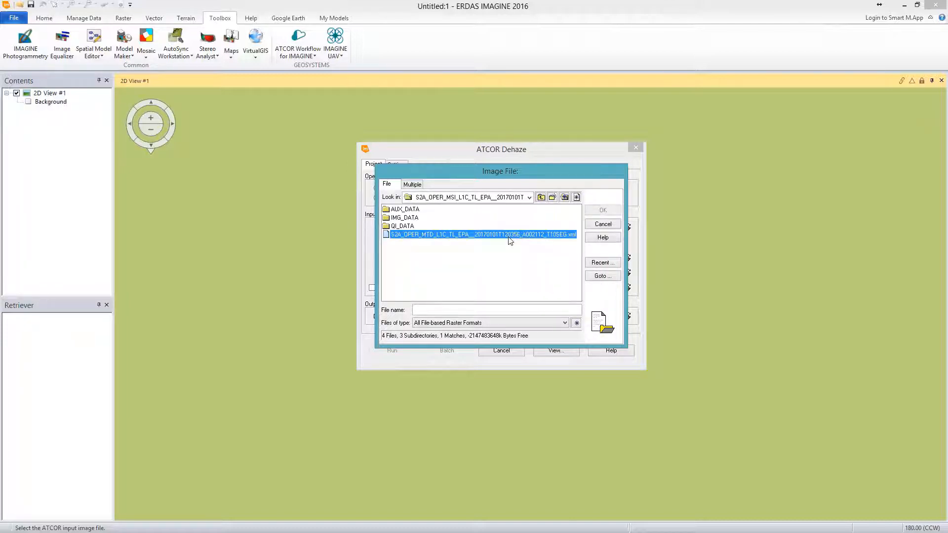
click(605, 210)
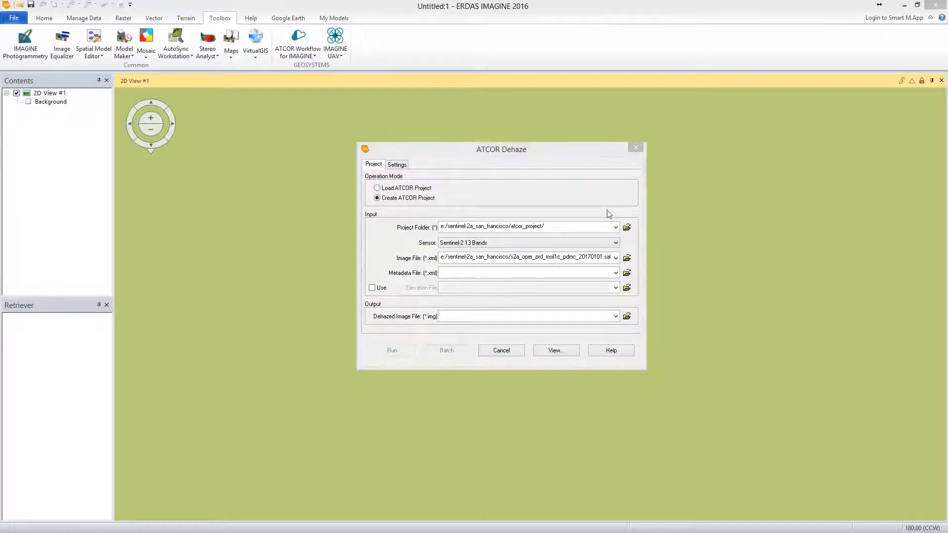
Set the dehazed image output to 20151117_dehaze.img in the ATCOR_output folder.
click(630, 321)
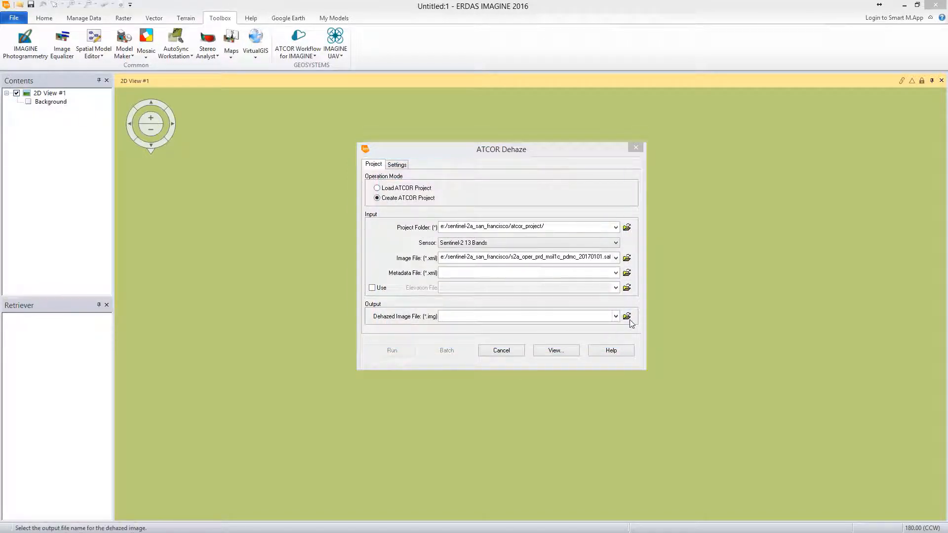
double_click(423, 209)
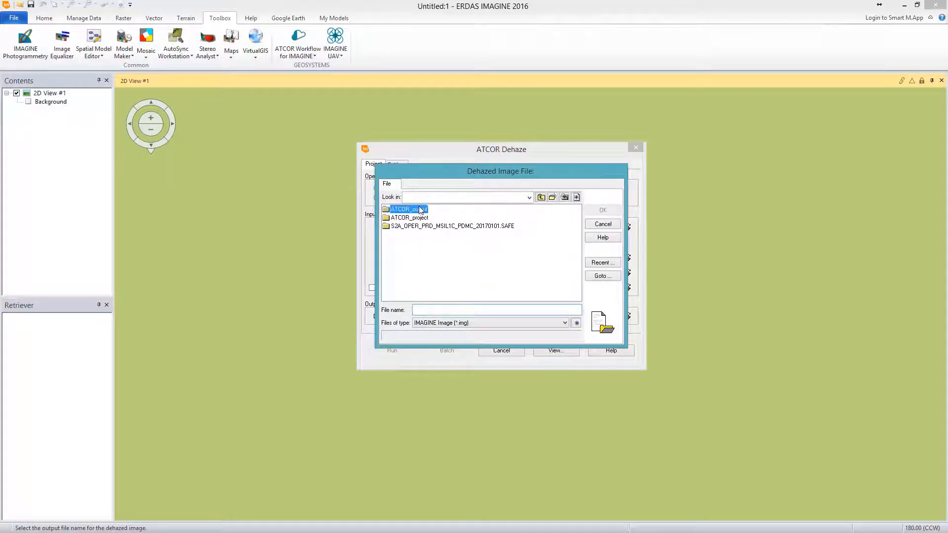
click(491, 308)
text(20)
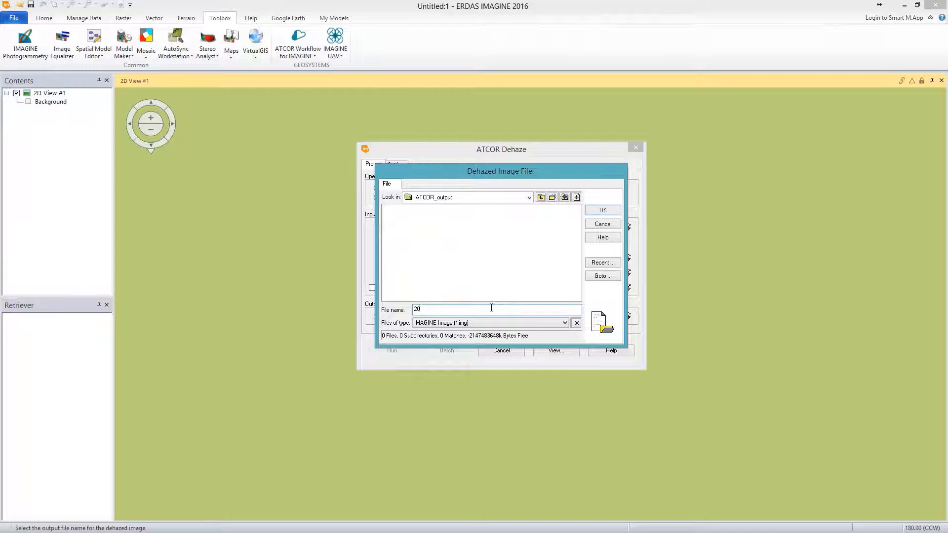
text(151117_dehaze)
click(603, 210)
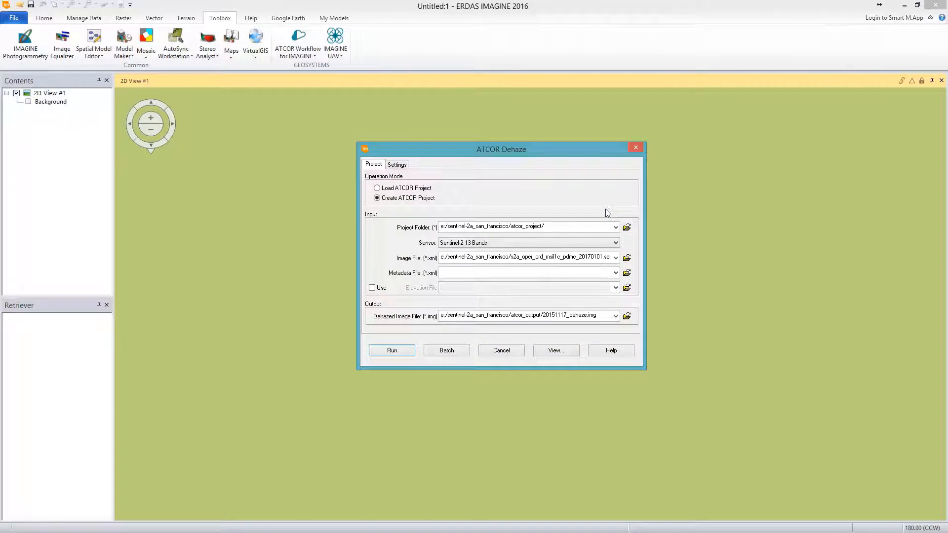
Set the dehaze method to standard in the dehazing parameters.
click(406, 167)
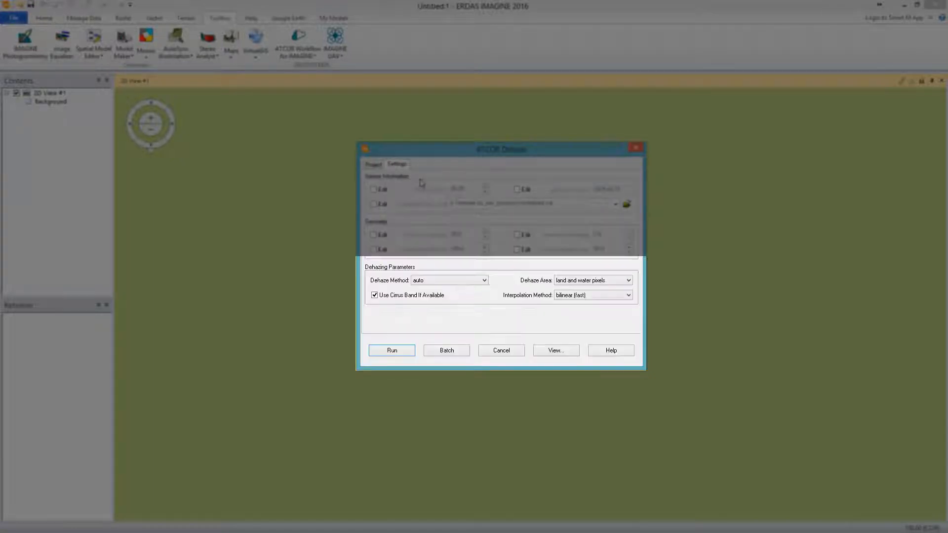
click(451, 286)
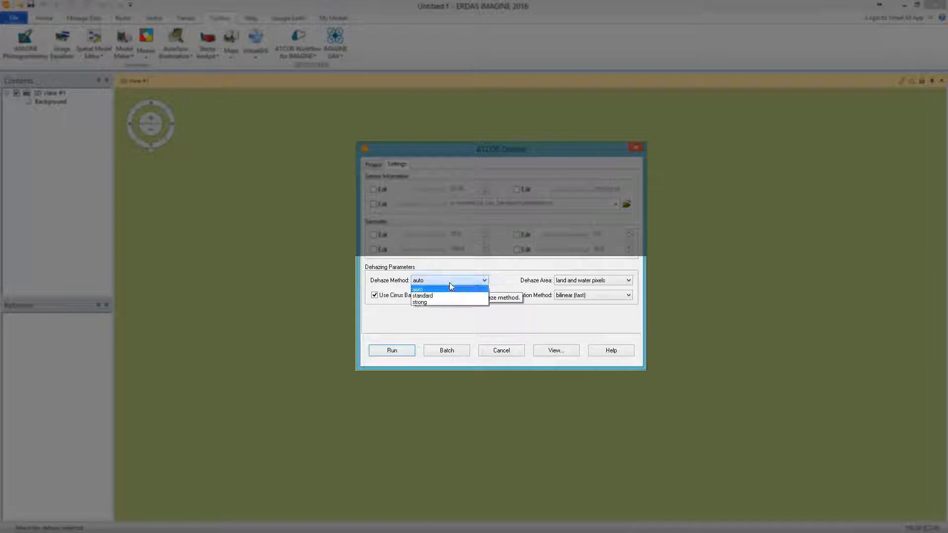
click(451, 296)
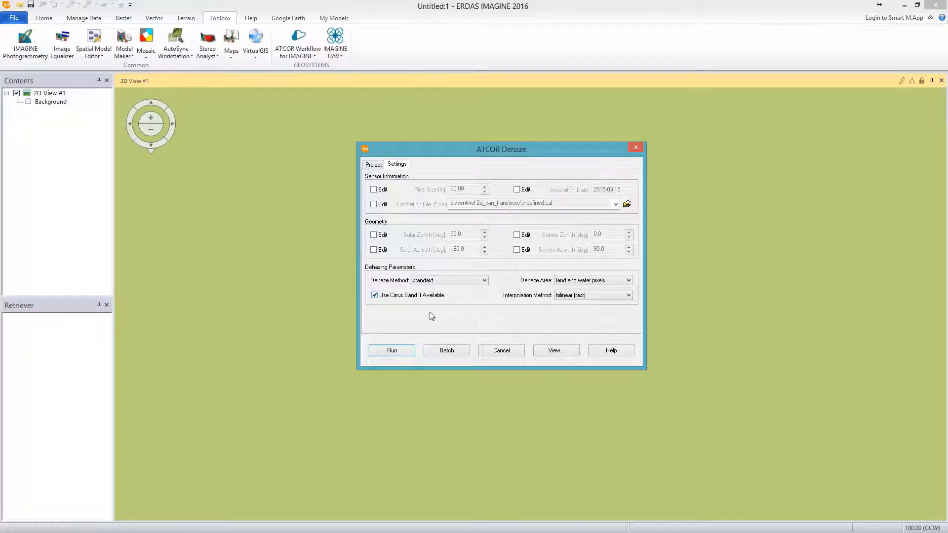
Run the ATCOR Dehaze process, continue past the IDL Virtual Machine splash, and close the finished process list.
click(392, 351)
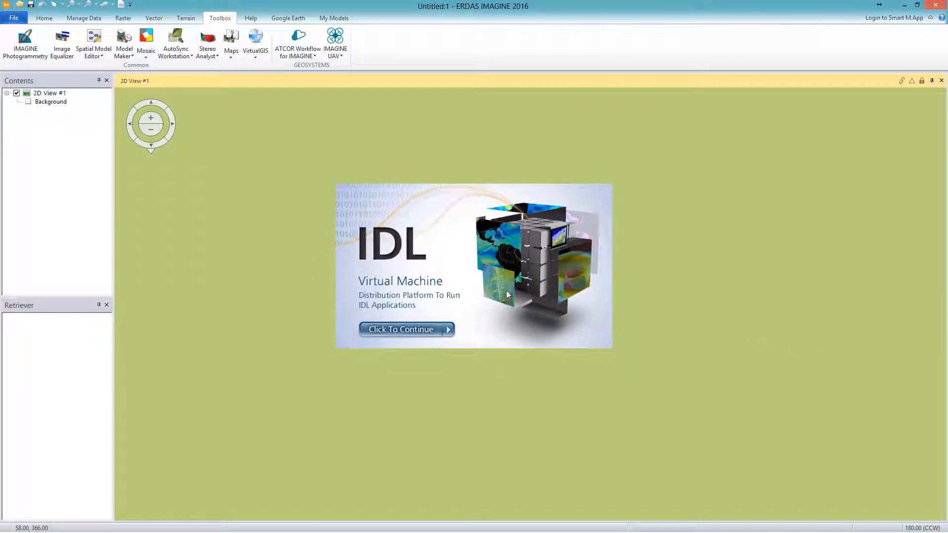
click(482, 280)
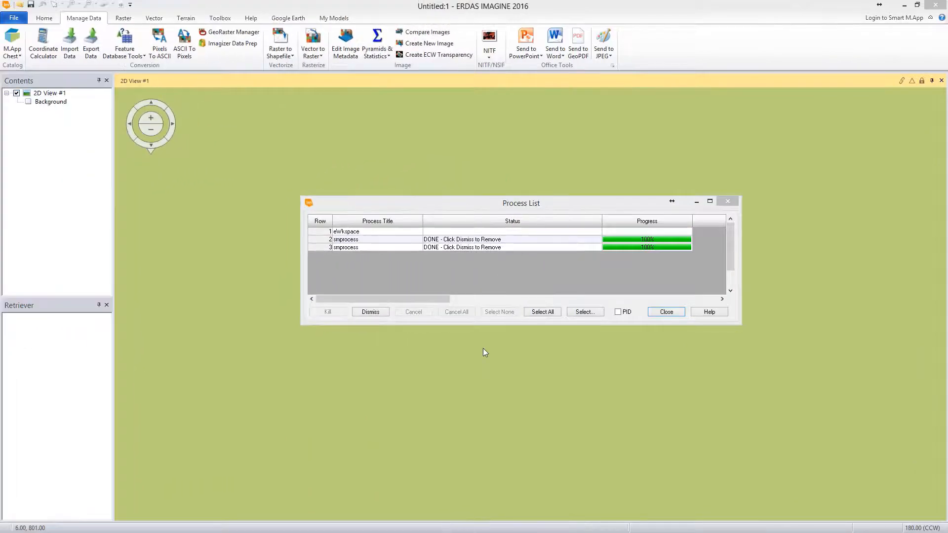
click(666, 312)
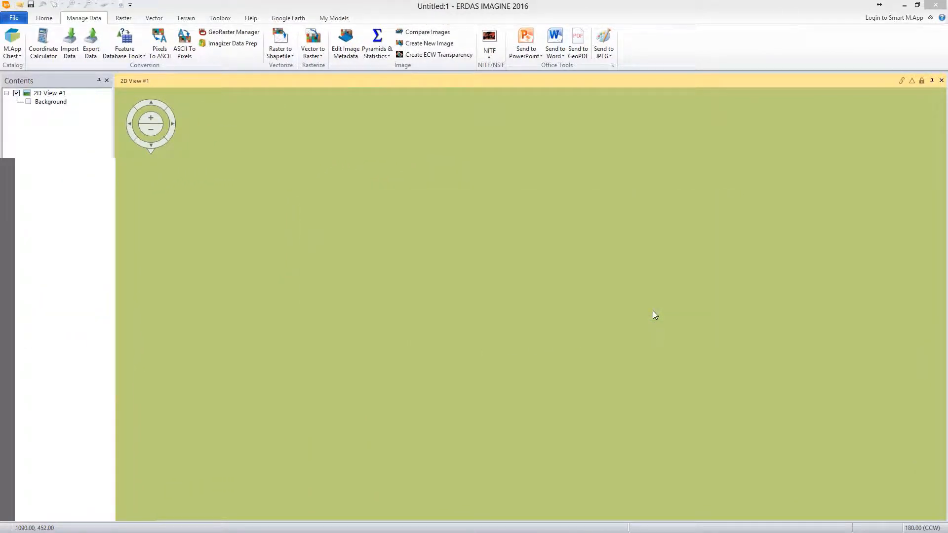
Load S2A_OPER_MSI_L1C_TL_EPA__20170101T120356_A002112_T10SEG_N02_04.tif from ATCOR_project's TOA_reflectance folder in File Explorer into the 2D view, fitted to the frame.
key(alt+Tab)
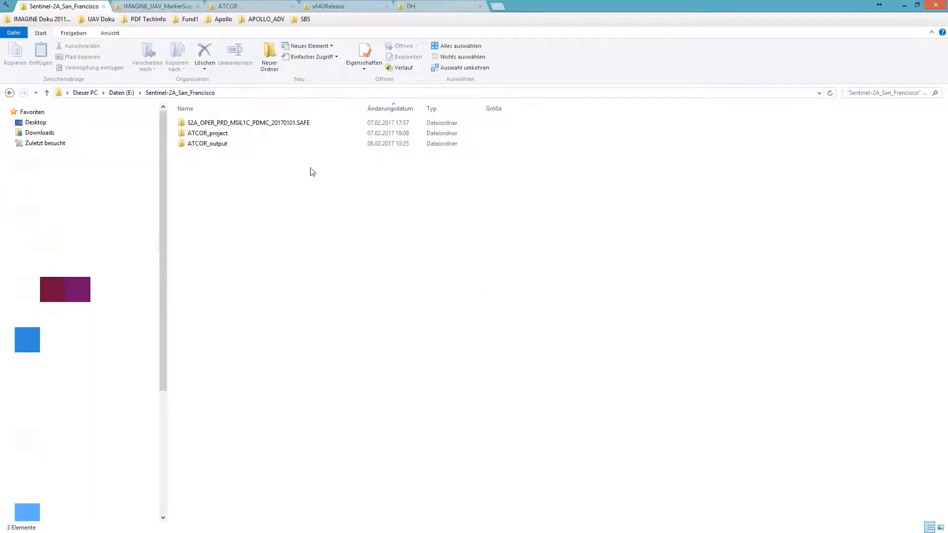
double_click(296, 134)
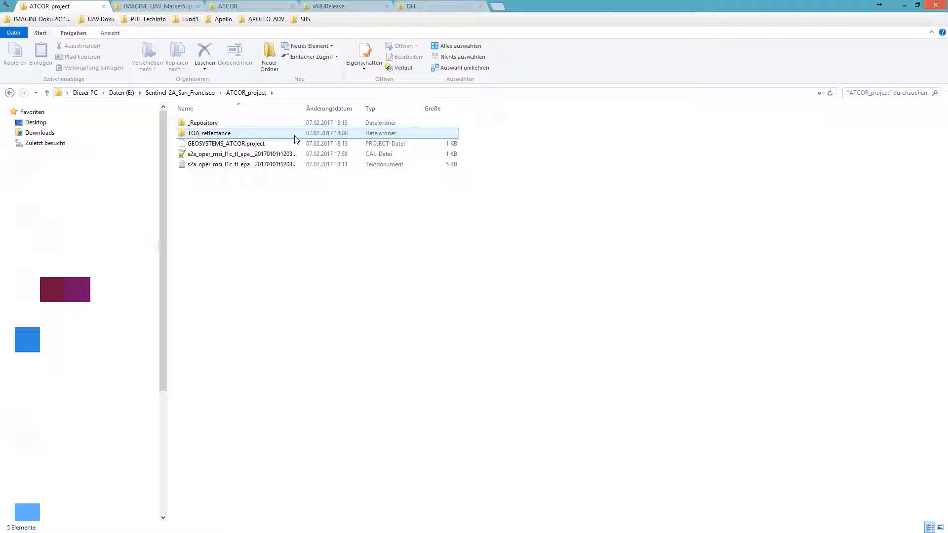
double_click(296, 134)
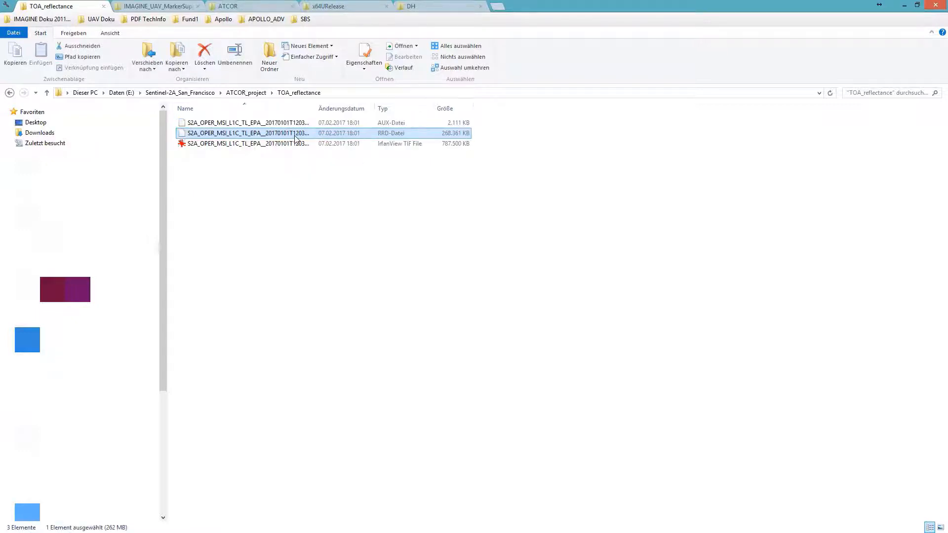
click(292, 144)
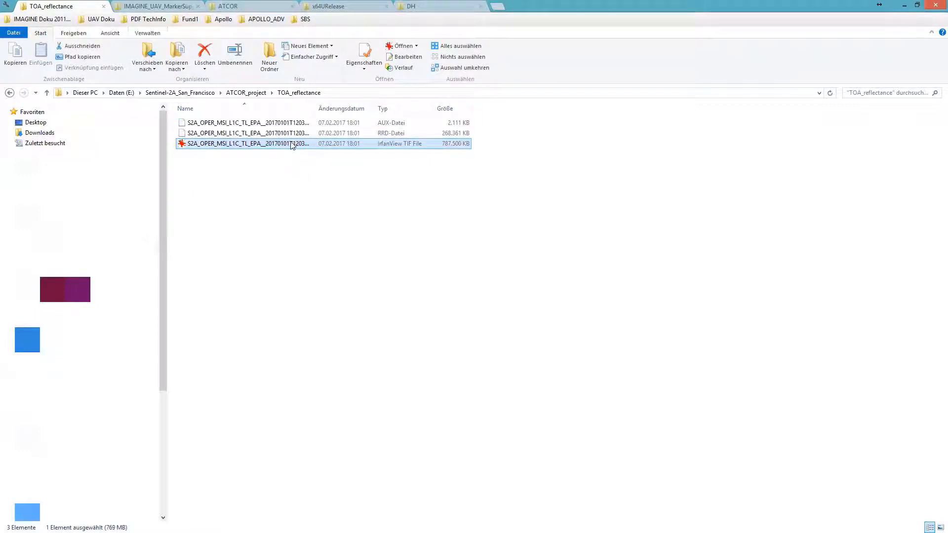
drag(292, 143, 330, 315)
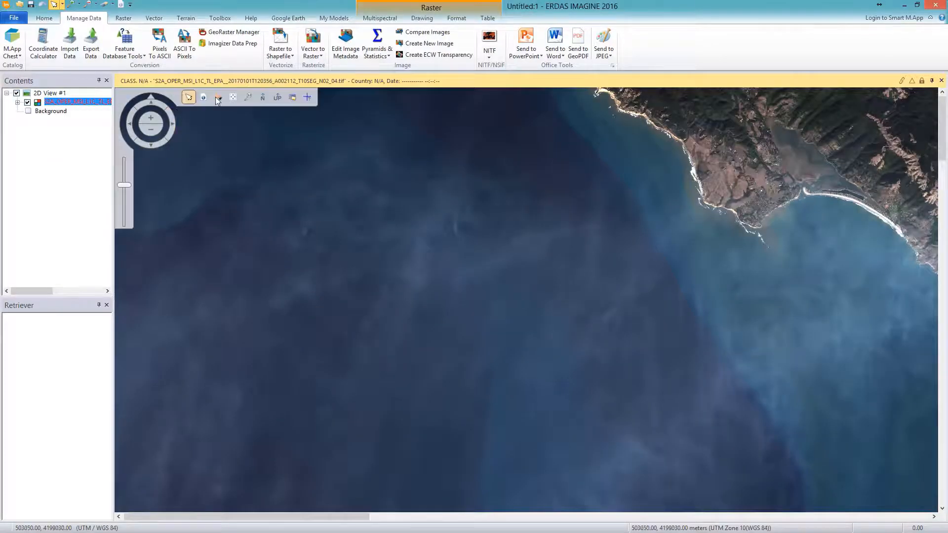
click(233, 97)
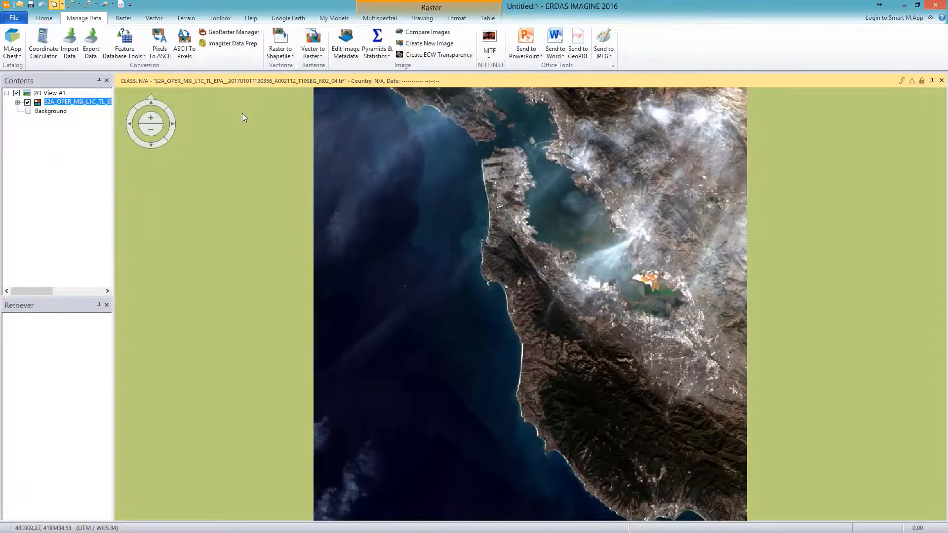
Examine the TOA reflectance image's metadata and its list of stacked layers, then close the metadata.
click(44, 18)
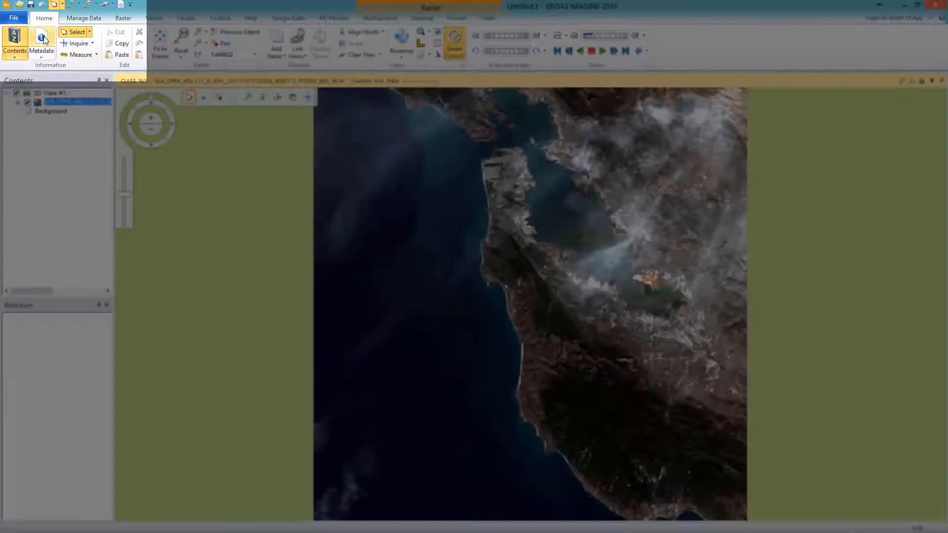
click(43, 55)
click(50, 68)
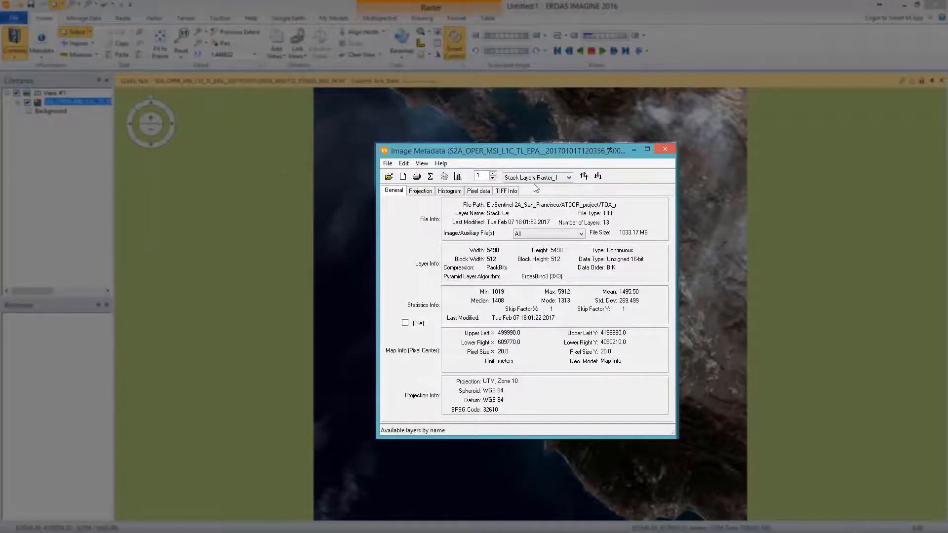
click(567, 177)
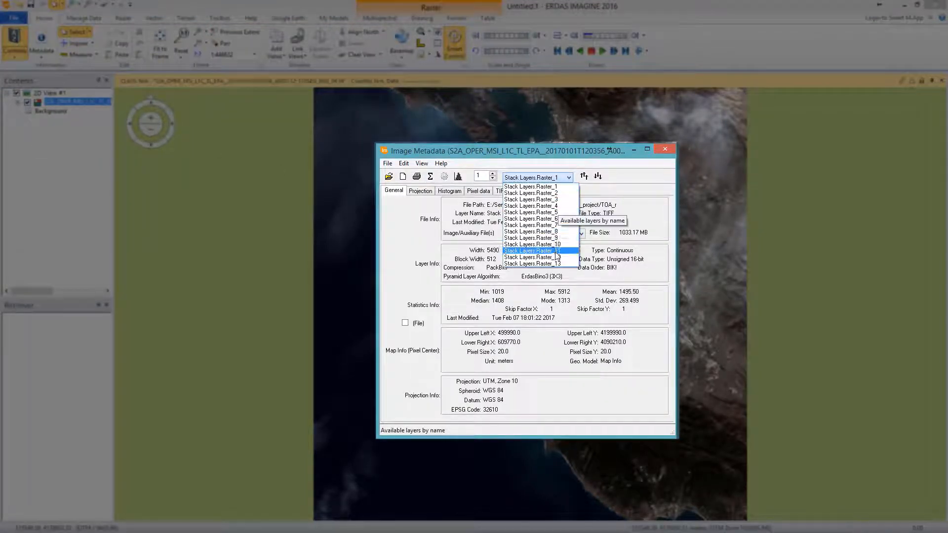
click(570, 286)
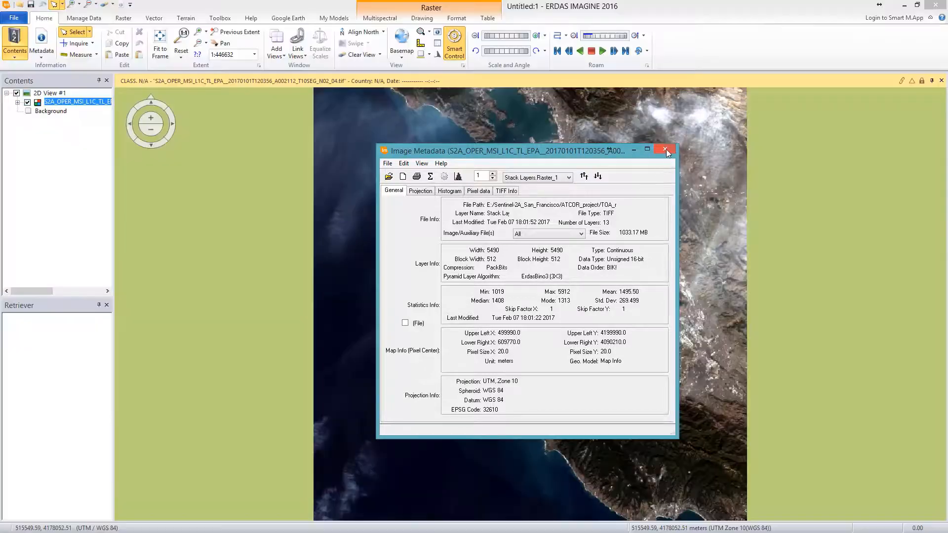
click(665, 149)
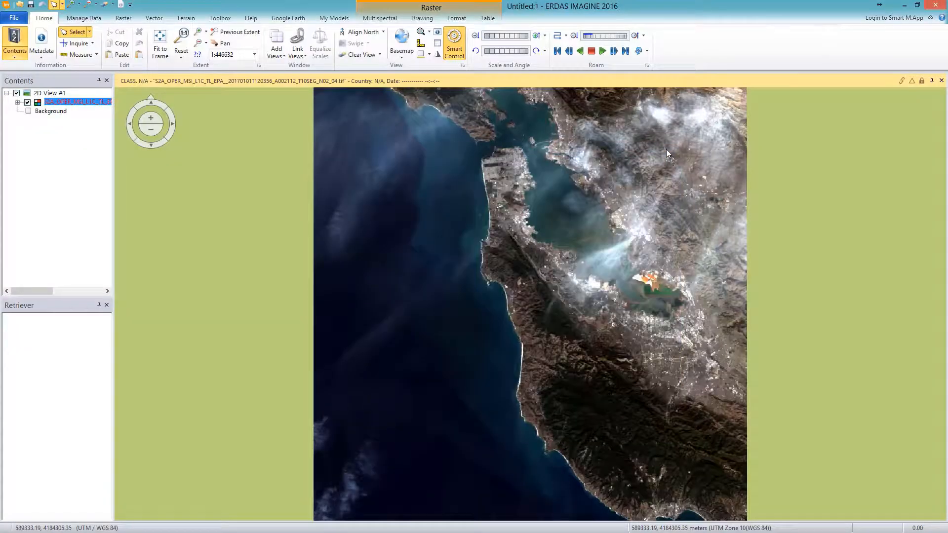
Load 20151117_dehaze.img from the ATCOR_output folder in File Explorer into the 2D view.
key(alt+Tab)
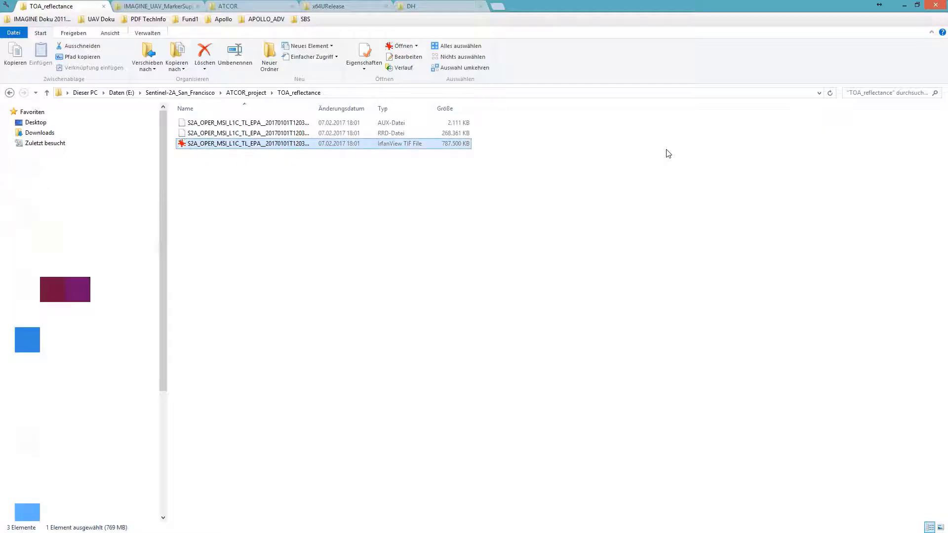
click(206, 94)
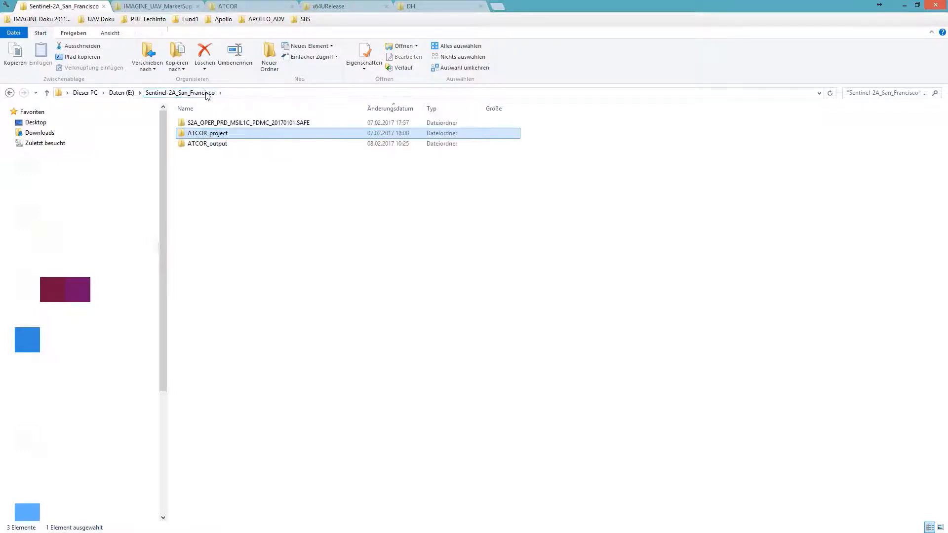
double_click(205, 145)
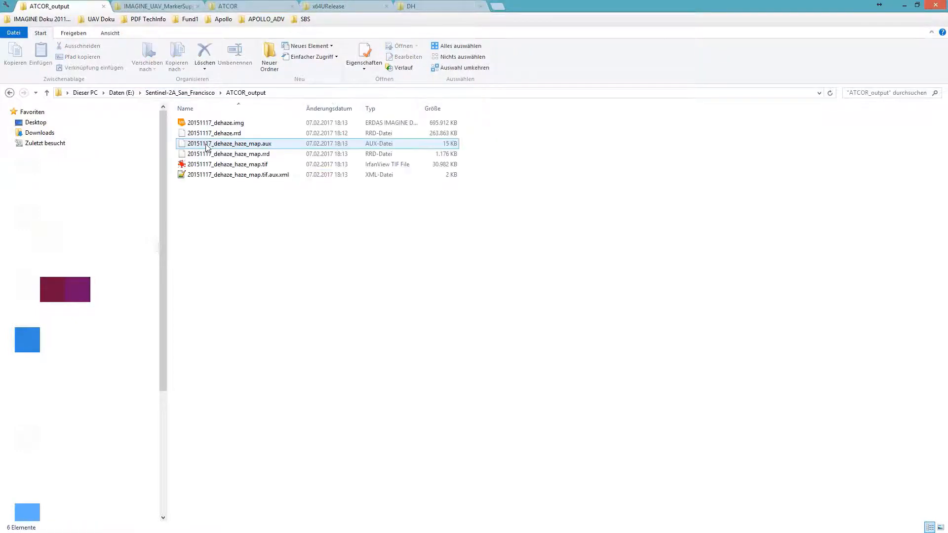
click(225, 126)
drag(225, 123, 469, 274)
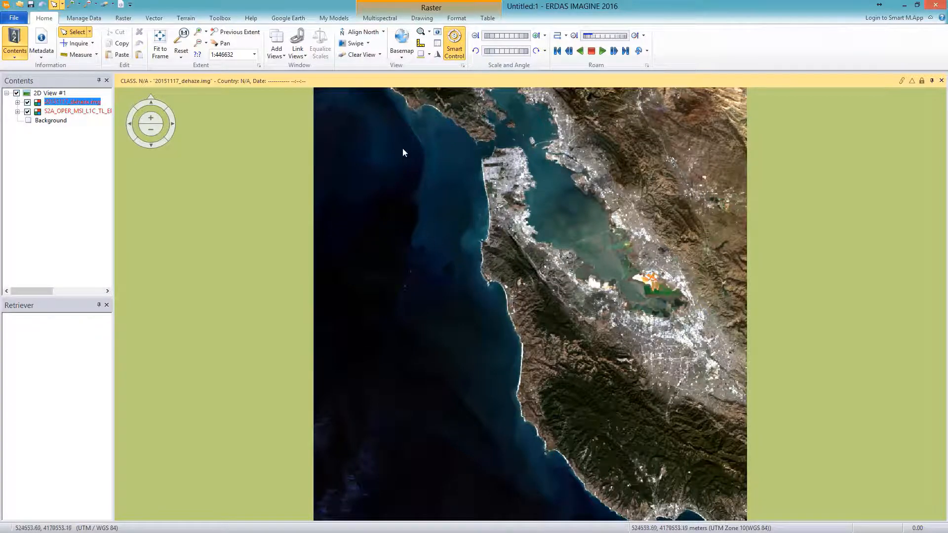
Compare the dehazed image with the original TOA image using a left-to-right swipe, then close the transition.
click(355, 43)
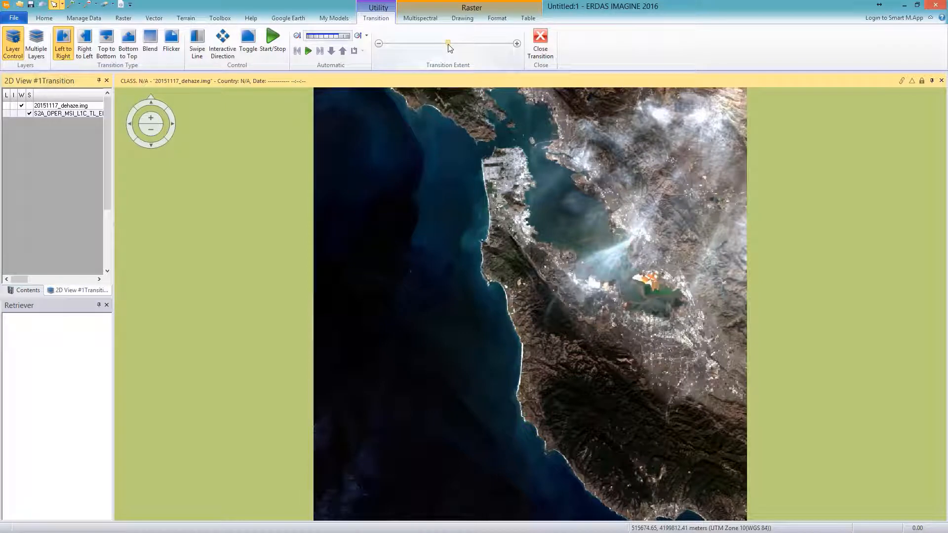
drag(449, 44, 486, 61)
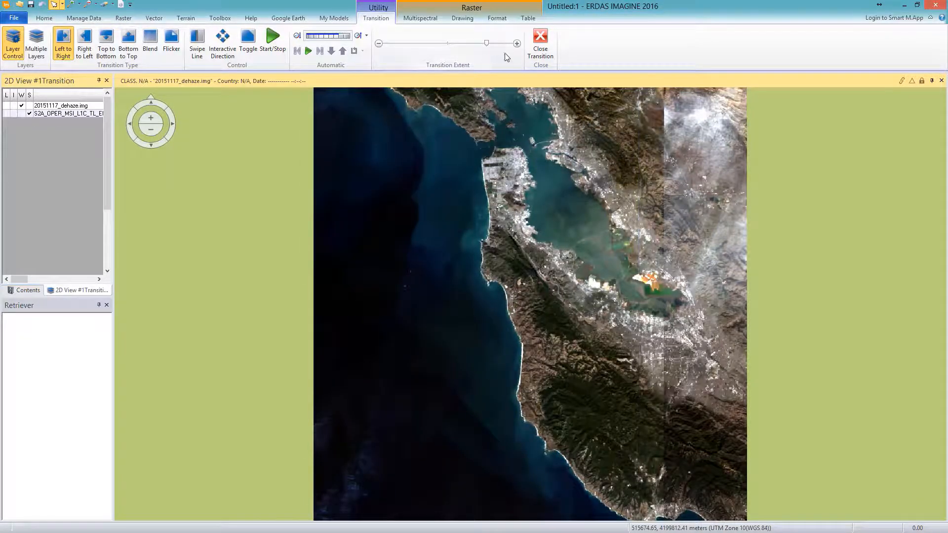
click(534, 42)
Add 20151117_dehaze_haze_map.tif from the ATCOR_output folder to the 2D view and swipe it left to right across the original image.
key(alt+Tab)
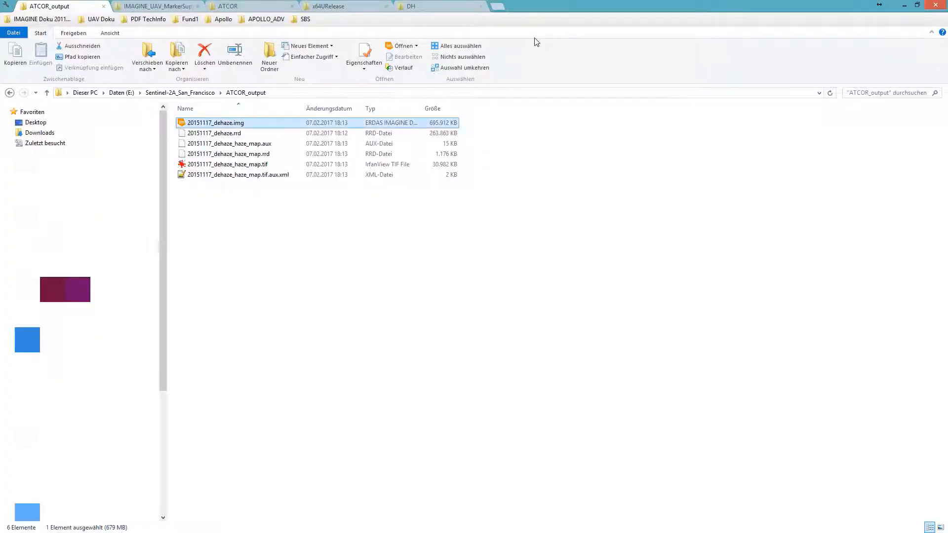
click(254, 167)
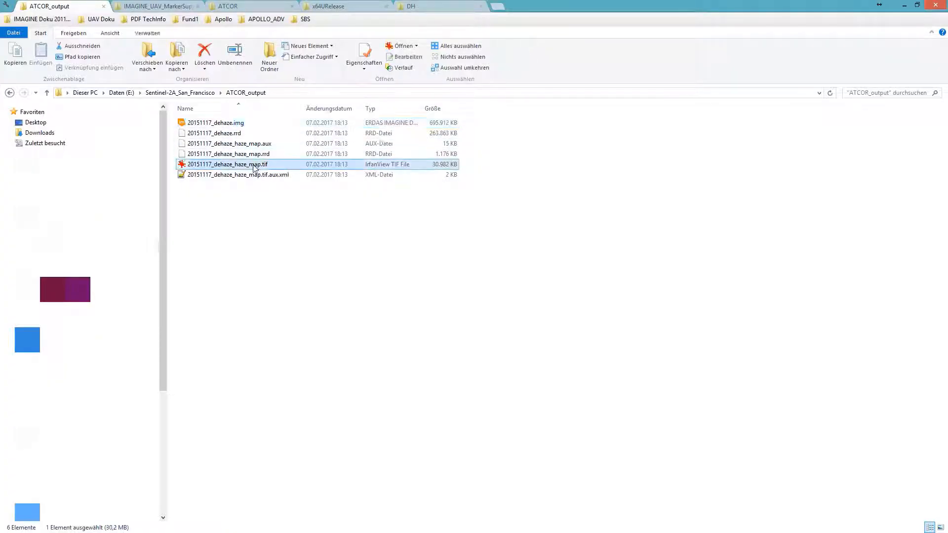
drag(253, 165, 425, 254)
key(alt+Tab)
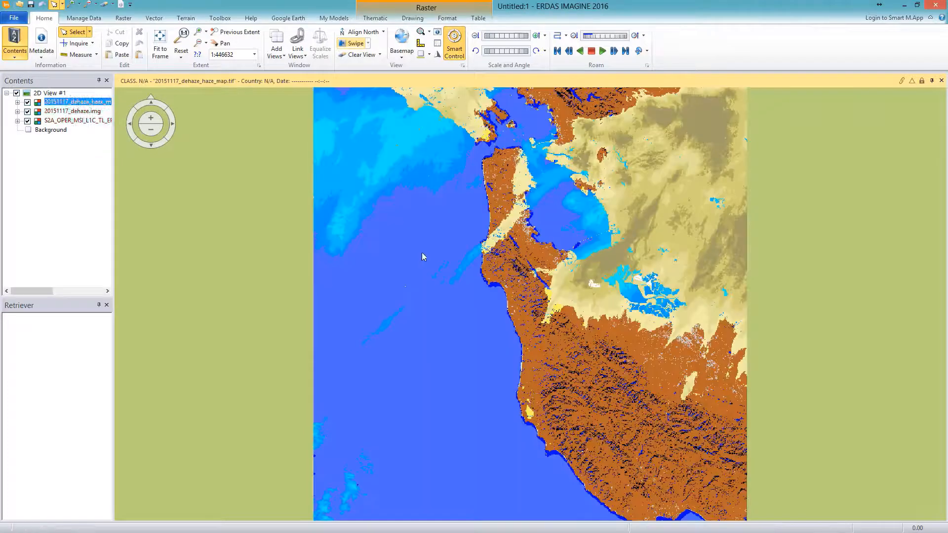
click(354, 43)
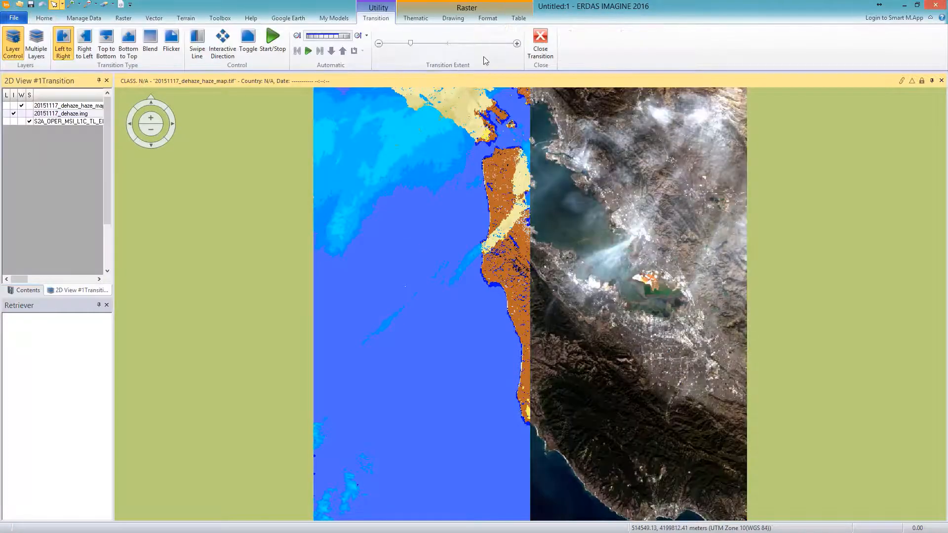
drag(412, 43, 488, 64)
Show the haze map's attribute table and enlarge it to reveal the class rows.
click(518, 18)
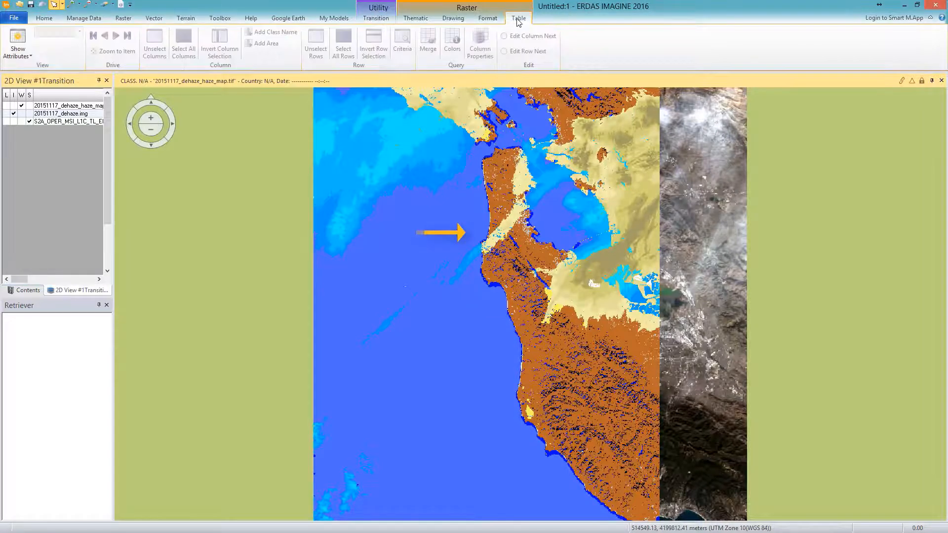
click(20, 46)
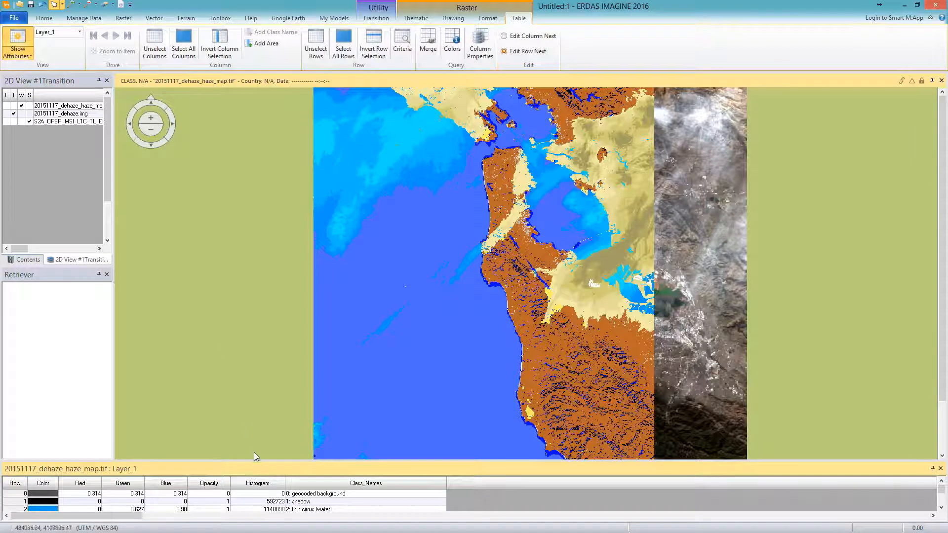
drag(258, 463, 294, 347)
Highlight the haze map's cirrus (water) rows 2 to 4, cirrus (land) rows 8 to 10, and haze (land) row 11 in turn.
drag(17, 396, 17, 412)
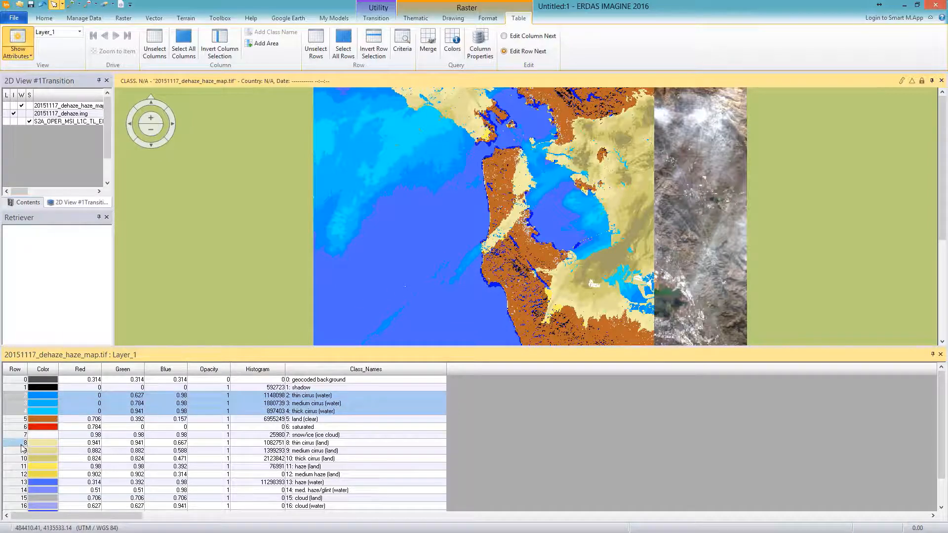
drag(13, 463, 14, 443)
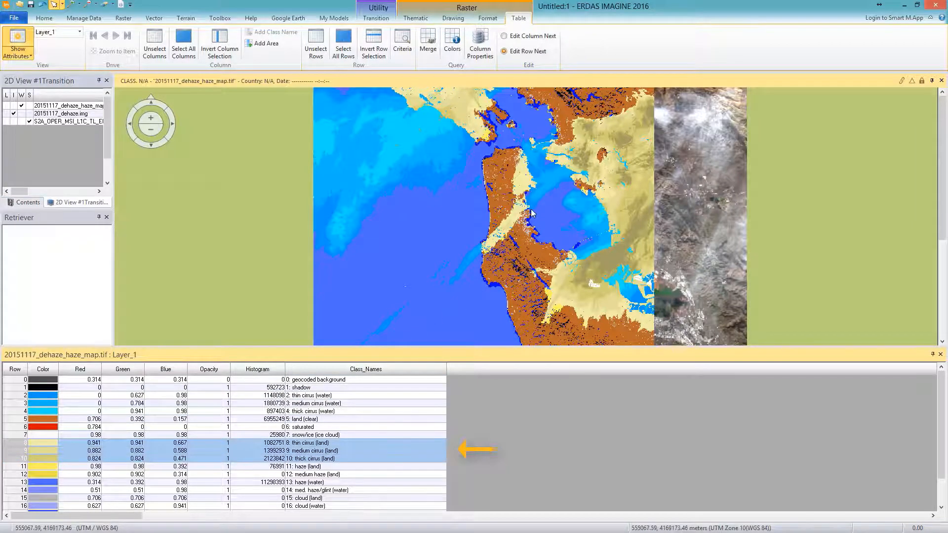
click(9, 466)
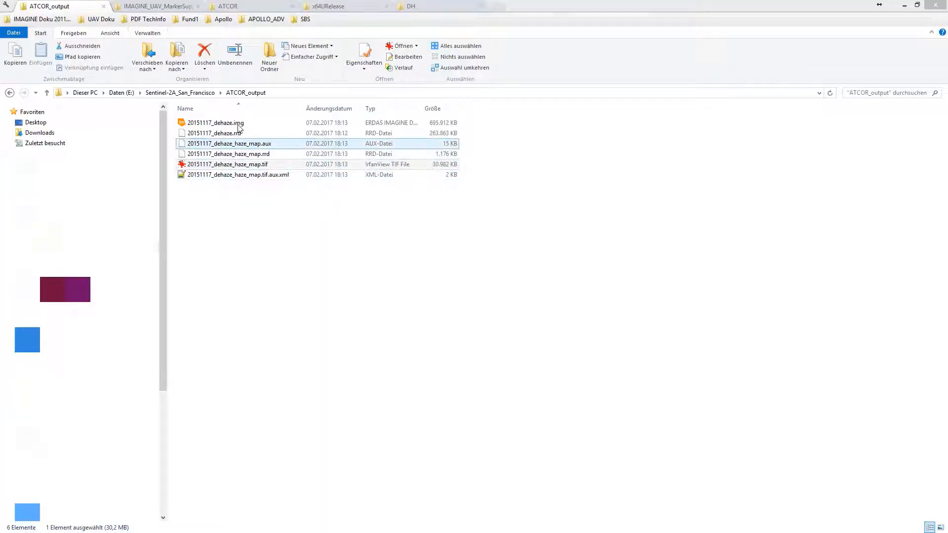
Browse to the TOA_reflectance folder inside ATCOR_project and widen the name column to show the full file names.
click(200, 93)
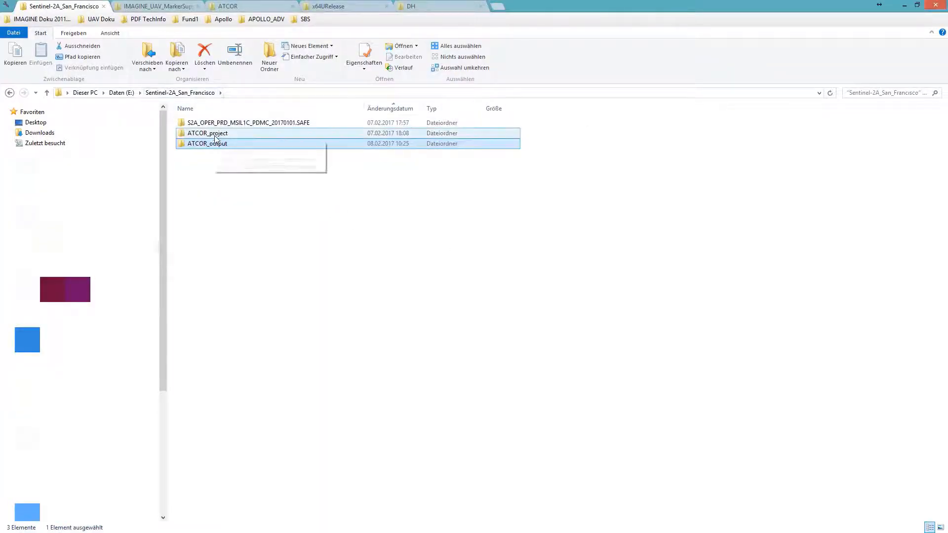
double_click(211, 134)
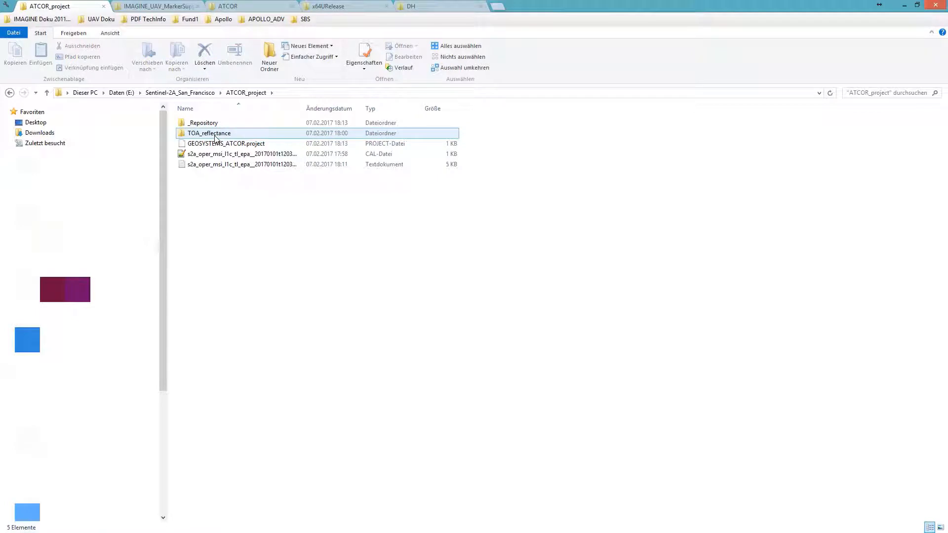
double_click(214, 134)
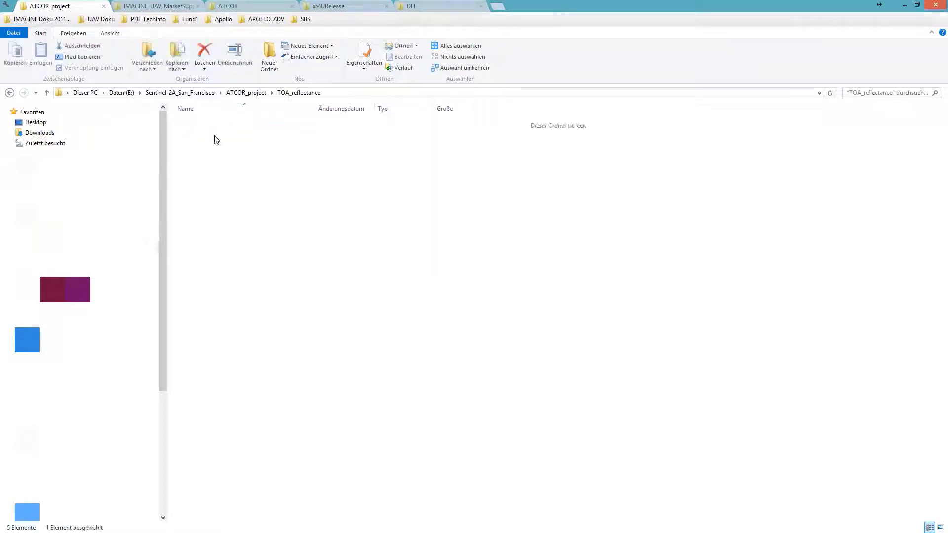
drag(316, 104, 401, 112)
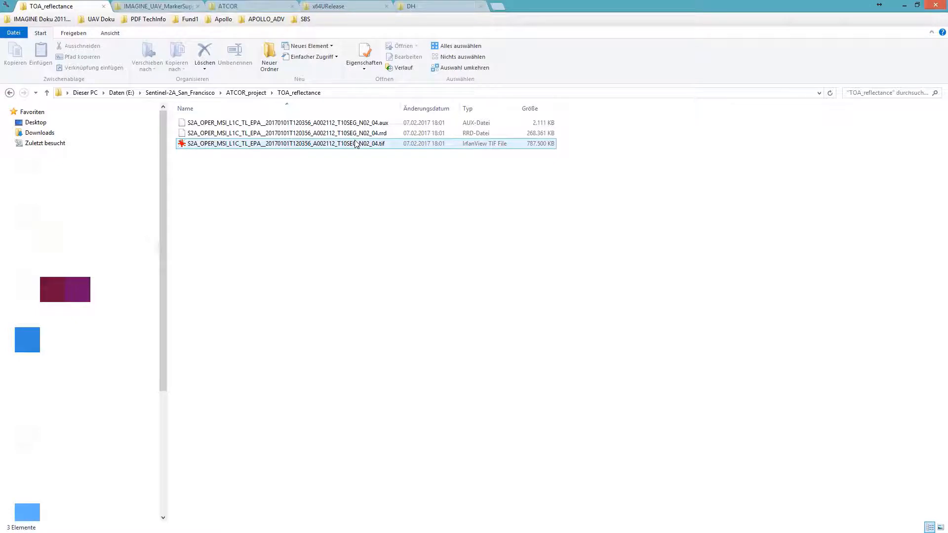
Return to the ATCOR_project folder and inspect its project, .cal and .log files with their full names shown.
click(248, 95)
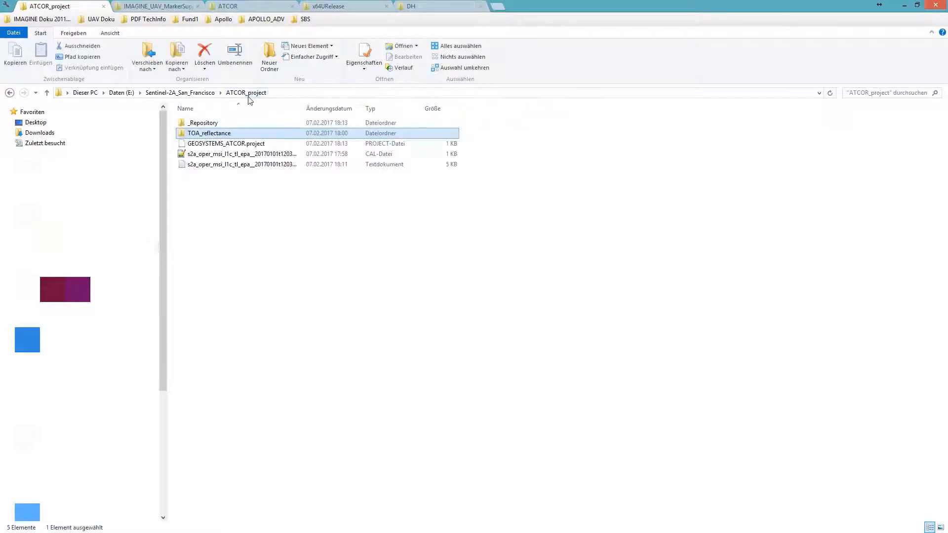
click(277, 146)
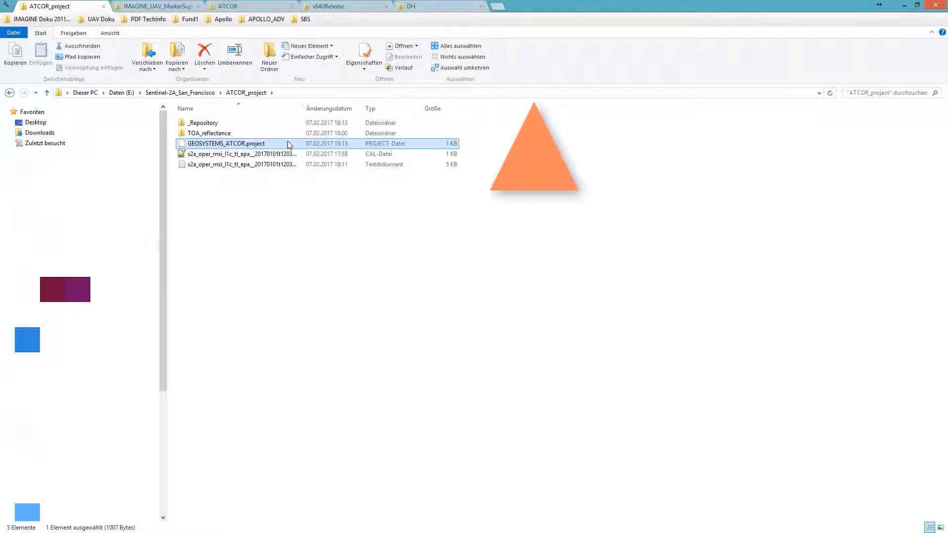
drag(309, 108, 408, 108)
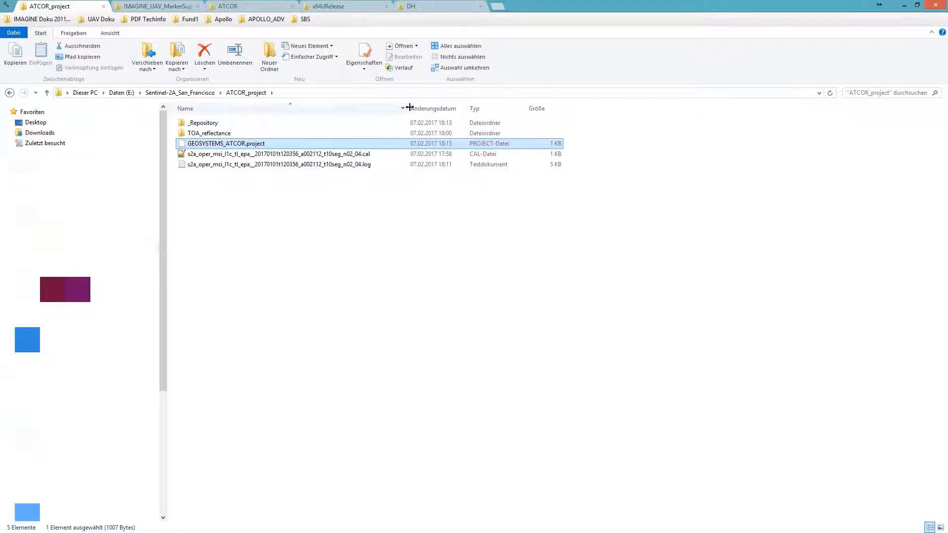
click(382, 155)
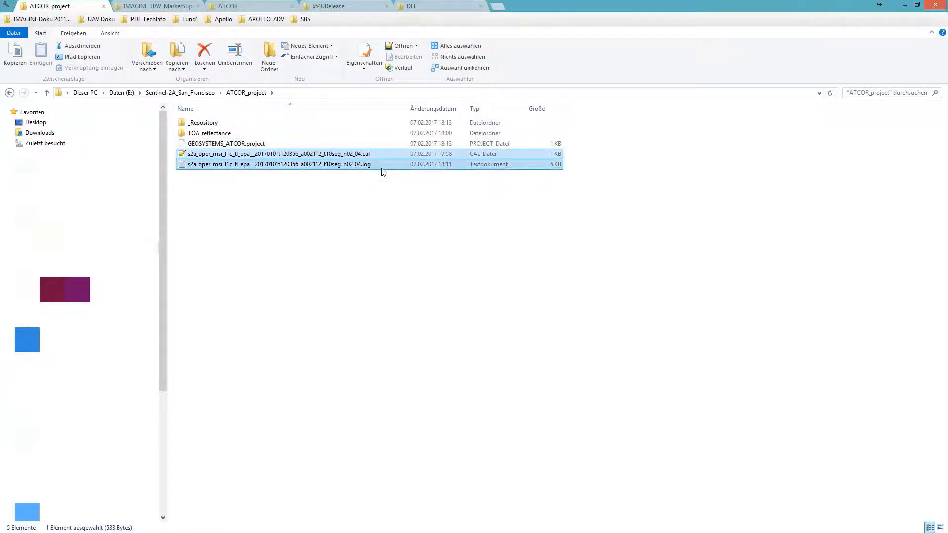
click(382, 166)
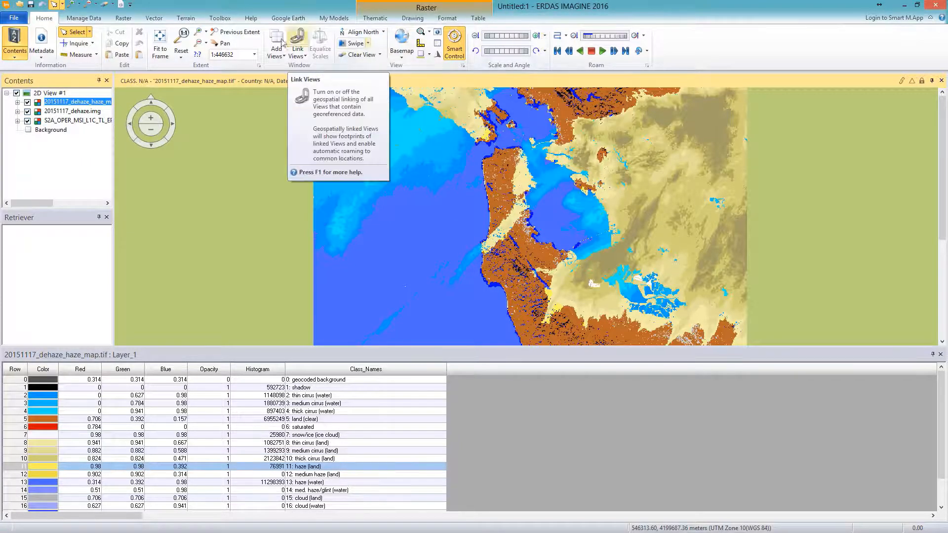
In ERDAS IMAGINE, start ATCOR-2 in Load ATCOR Project mode and load the ATCOR_project folder as the project folder.
click(234, 22)
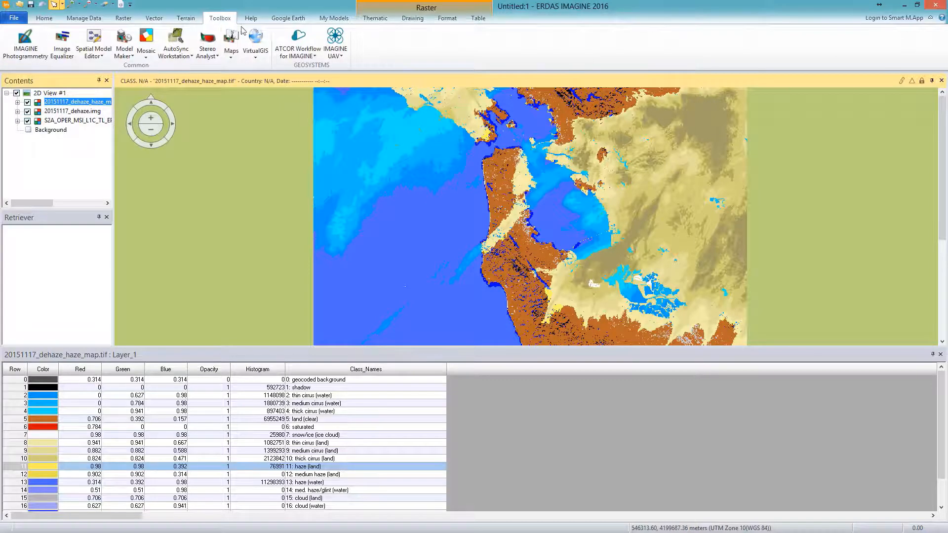
click(312, 57)
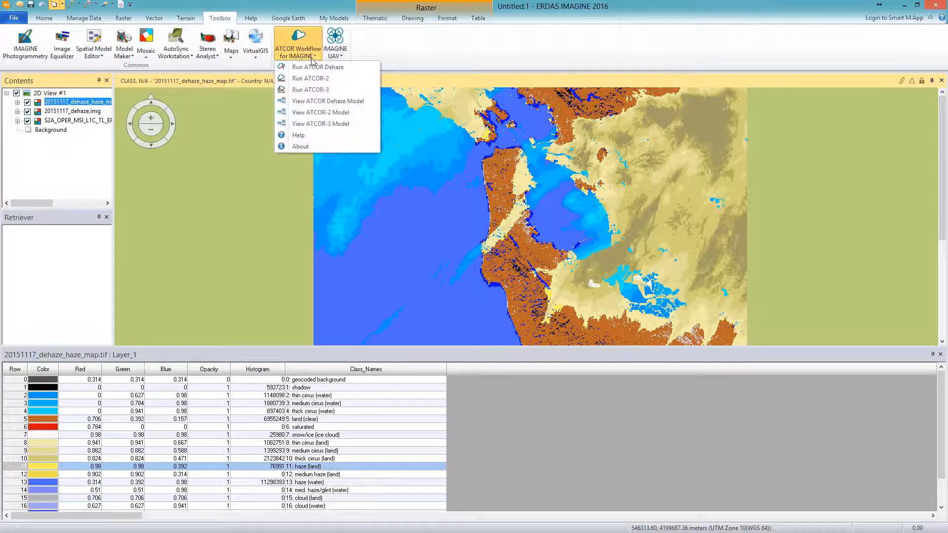
click(321, 82)
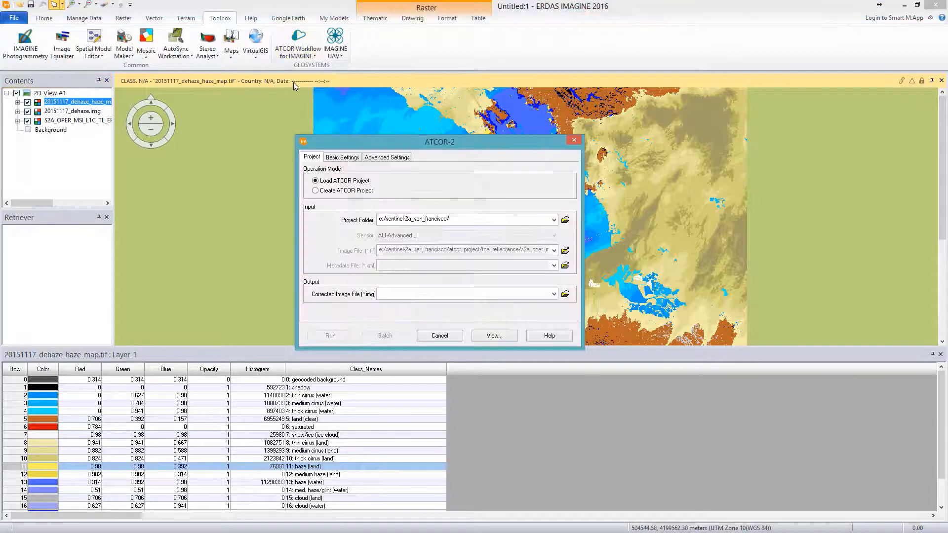
click(326, 183)
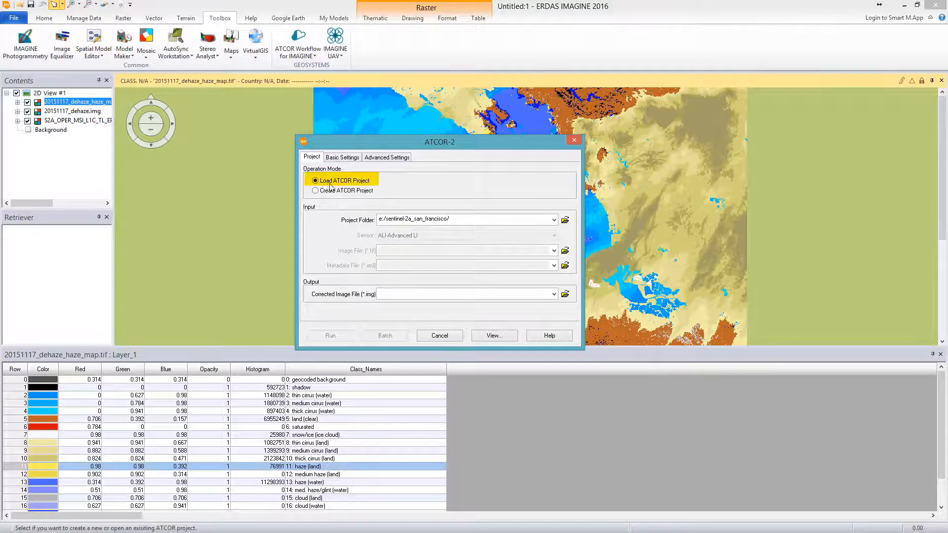
click(565, 221)
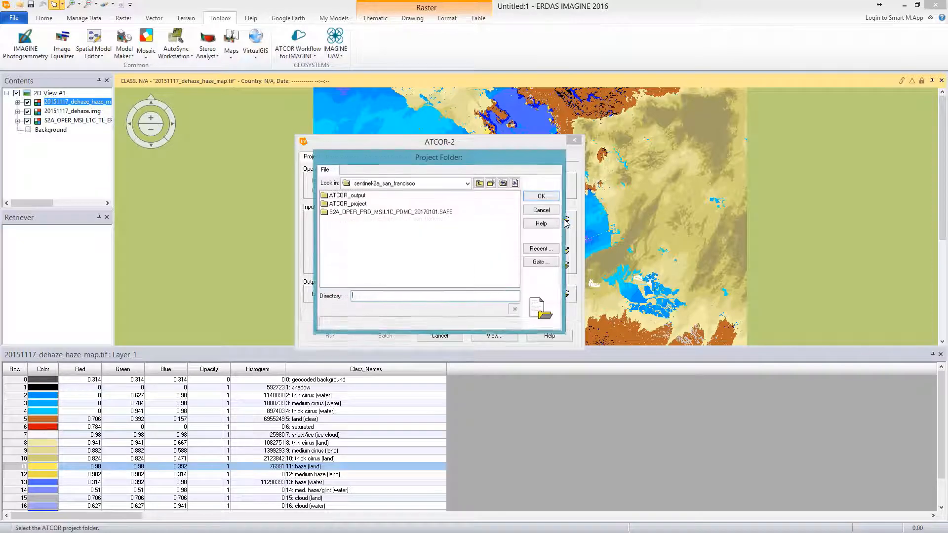
double_click(347, 205)
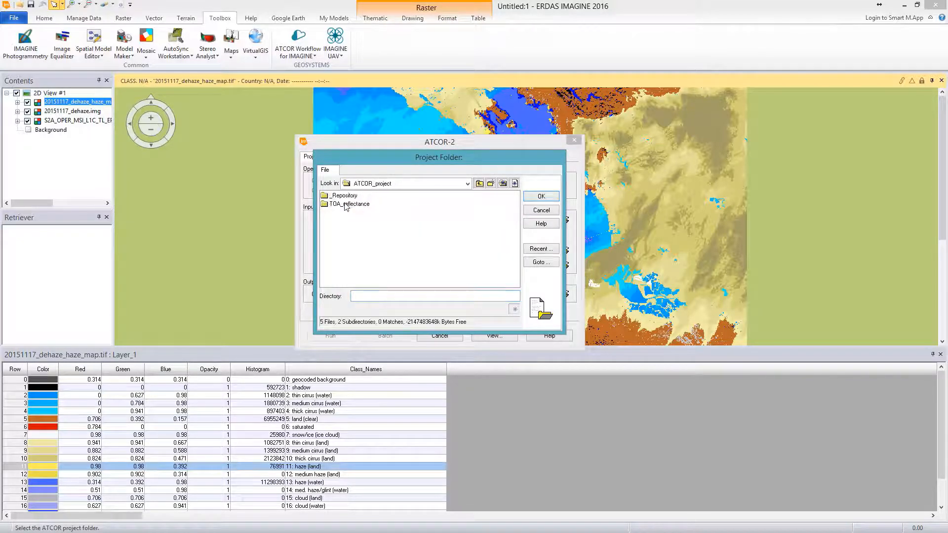
click(540, 196)
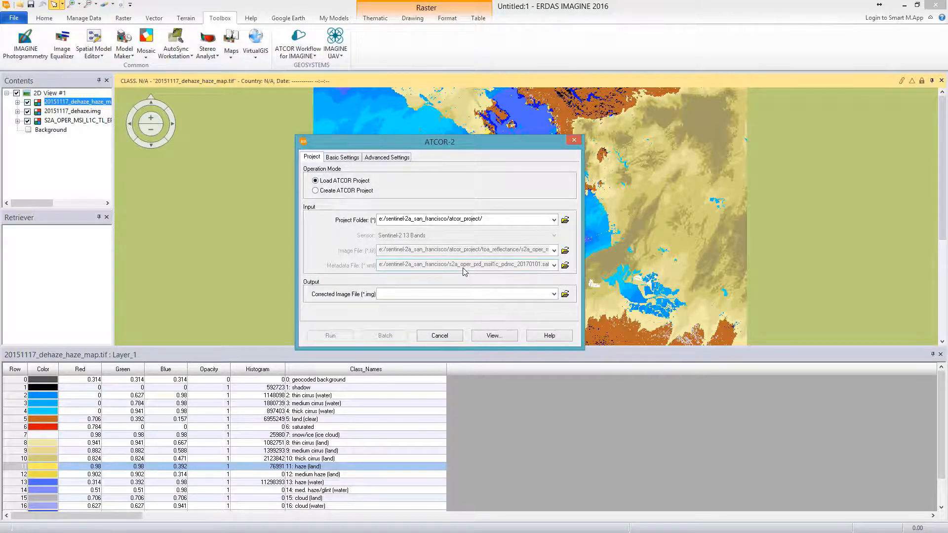
Set the corrected image output to 20151117_atcor-2.img in the ATCOR_output folder, basing the name on the existing dehaze file.
click(565, 294)
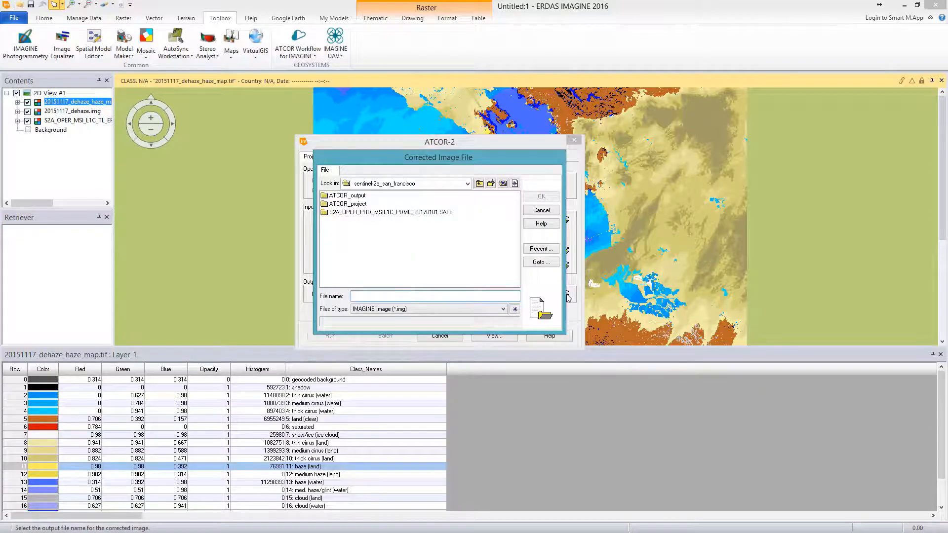
double_click(356, 196)
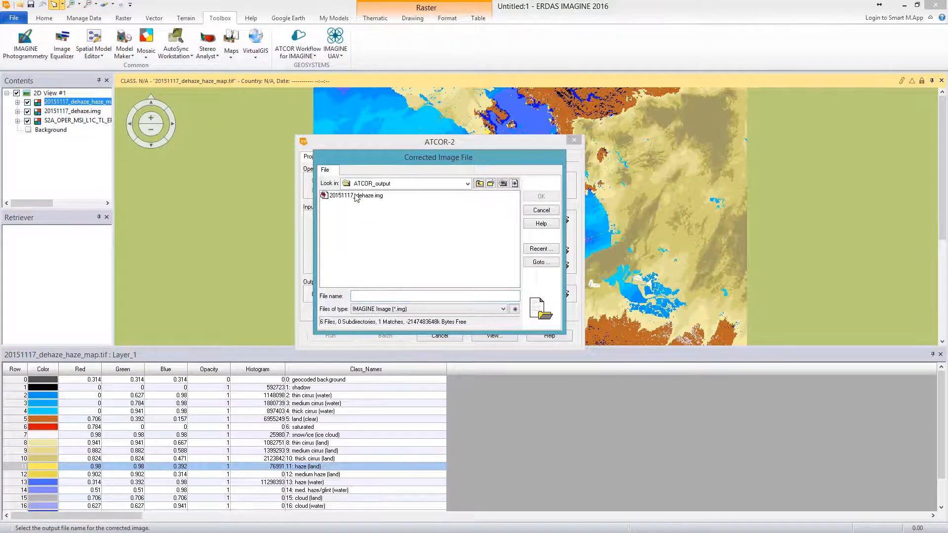
click(356, 196)
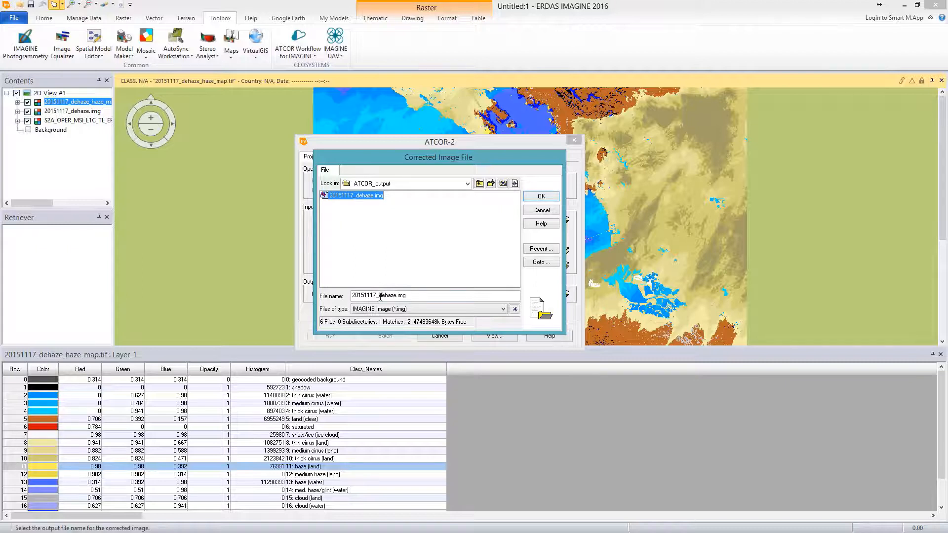
drag(379, 296, 398, 298)
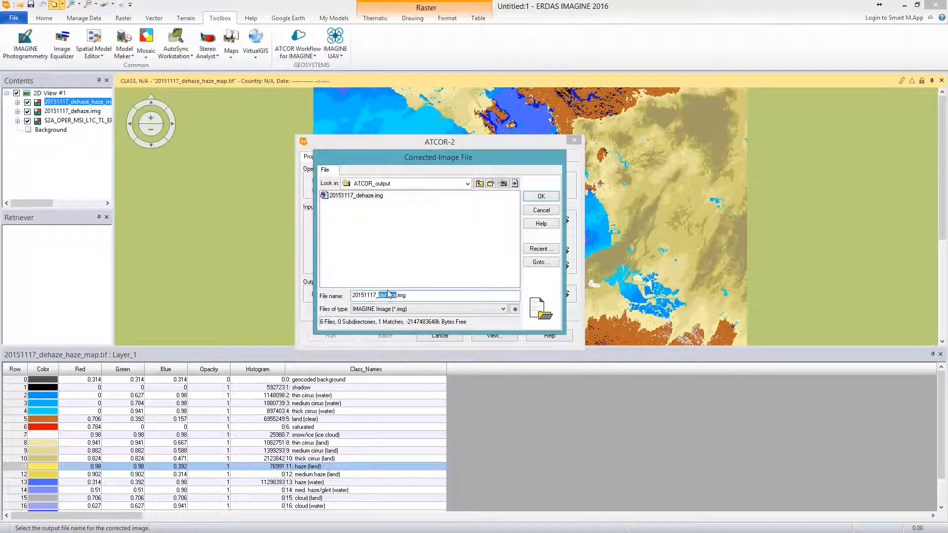
text(ATCOR-2)
click(551, 198)
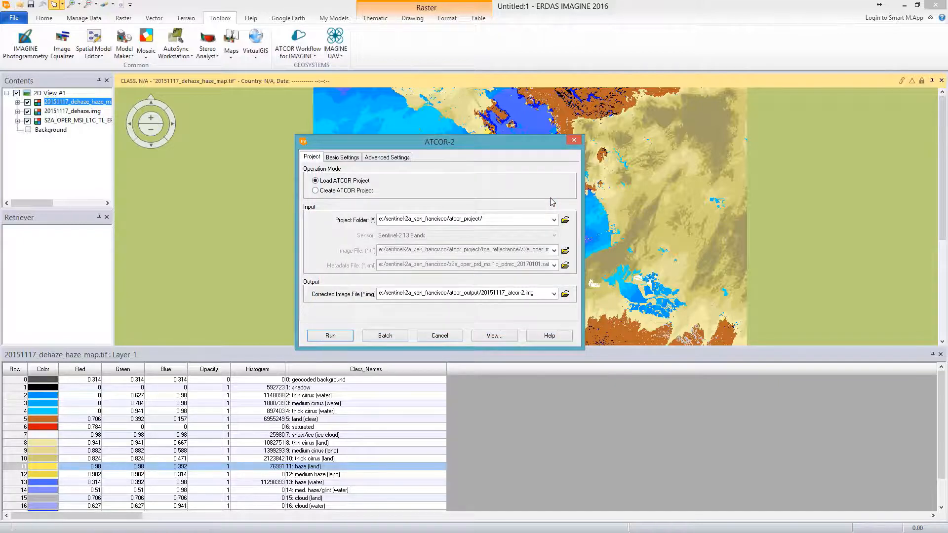
Enable editing of the atmosphere's water vapor category and aerosol type, choosing US standard and auto.
click(351, 159)
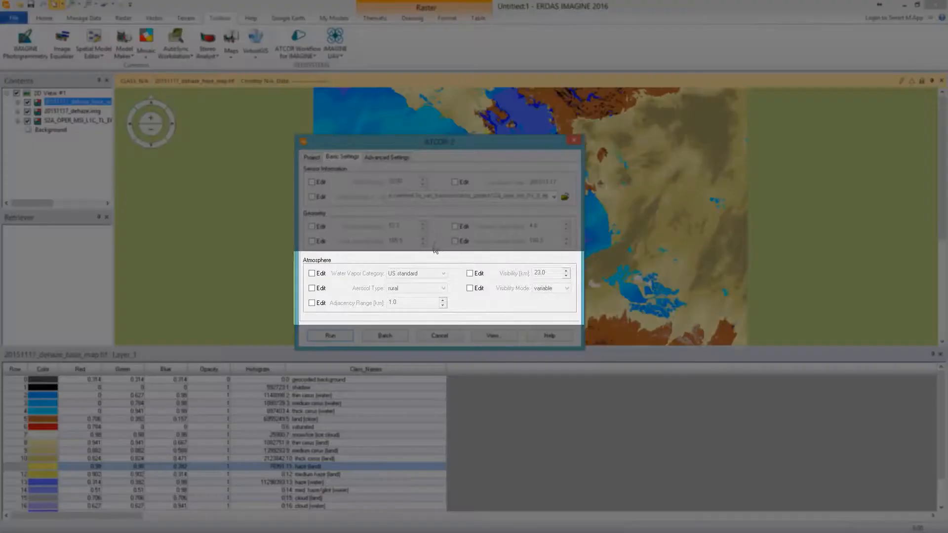
click(319, 275)
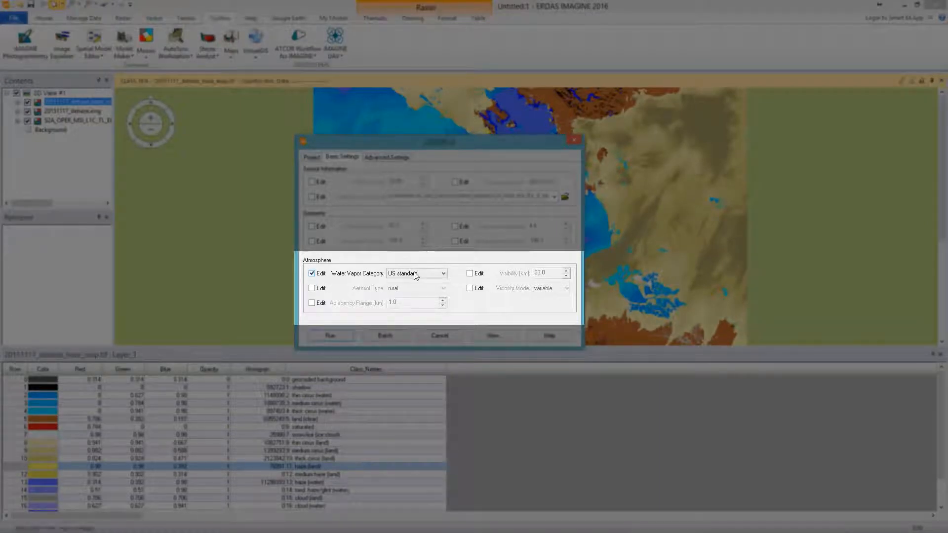
click(442, 273)
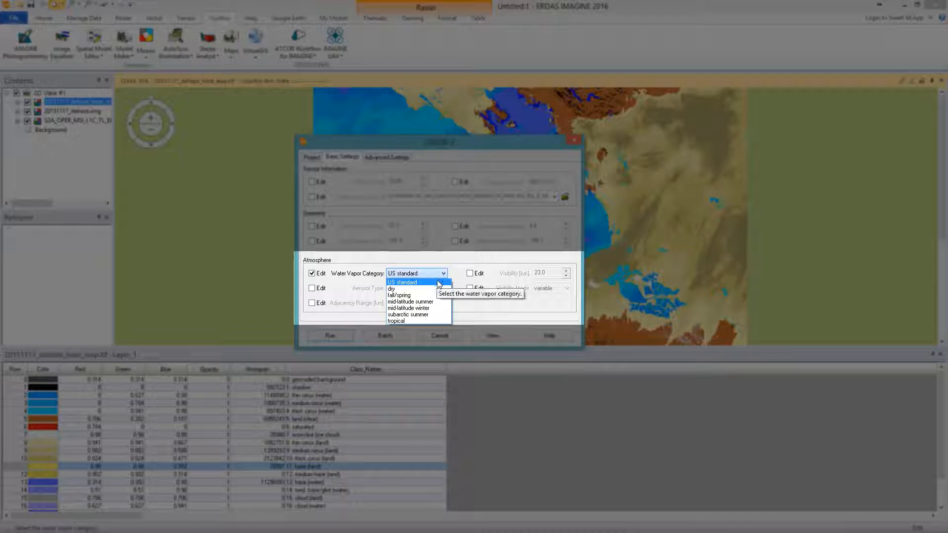
click(439, 283)
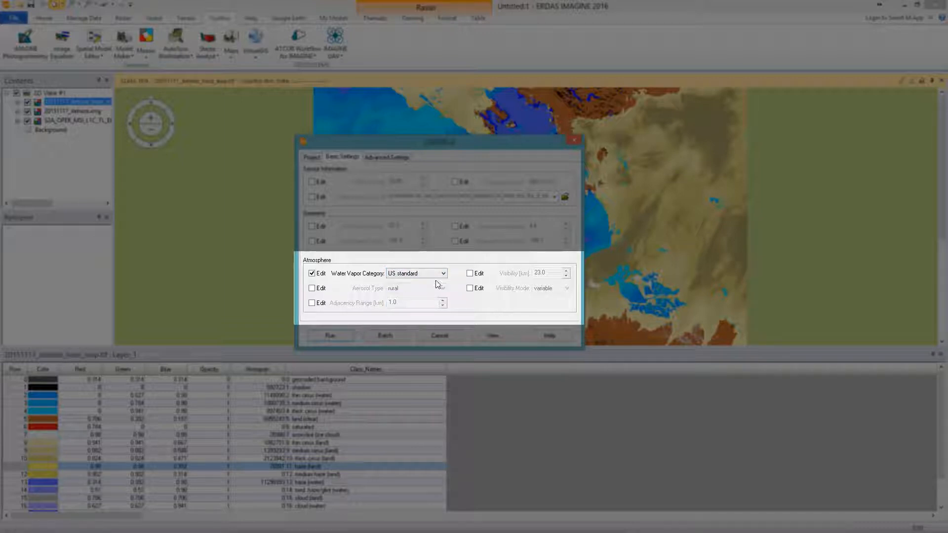
click(327, 290)
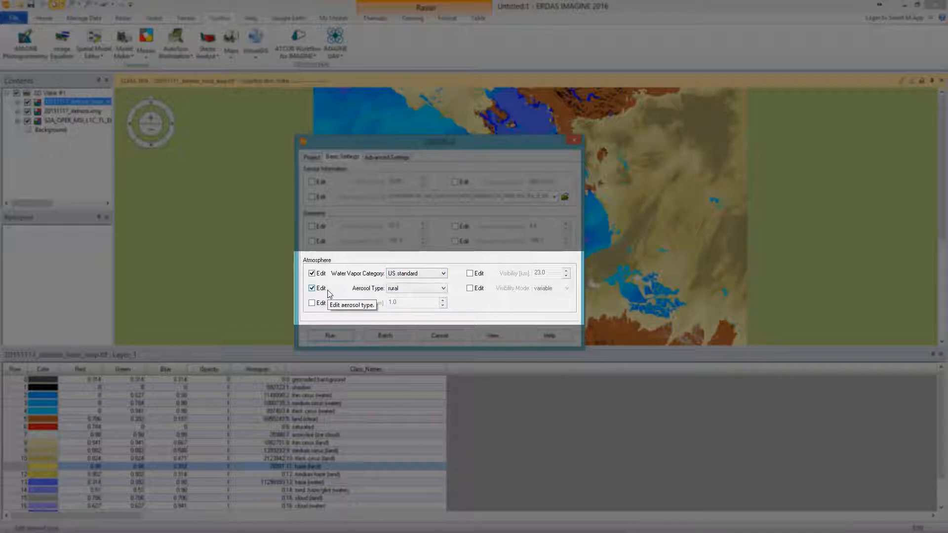
click(432, 291)
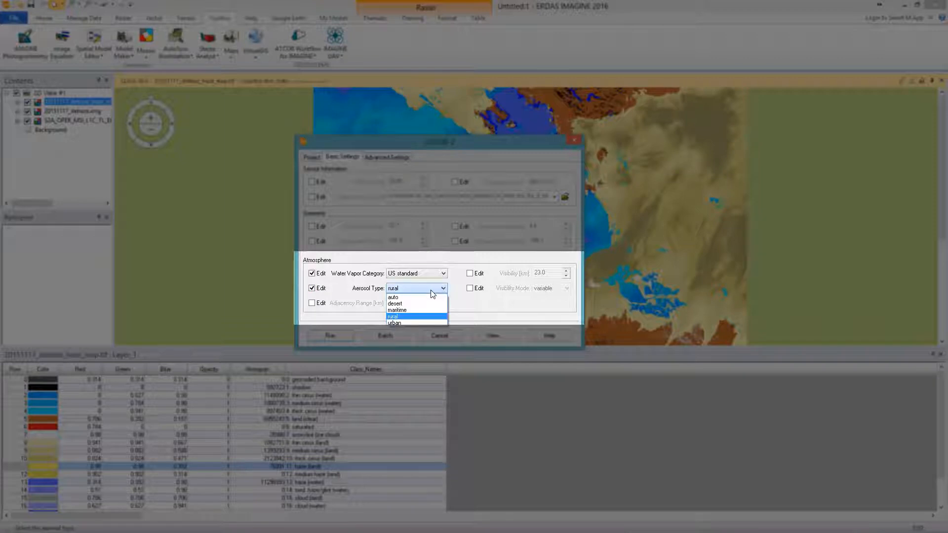
click(427, 298)
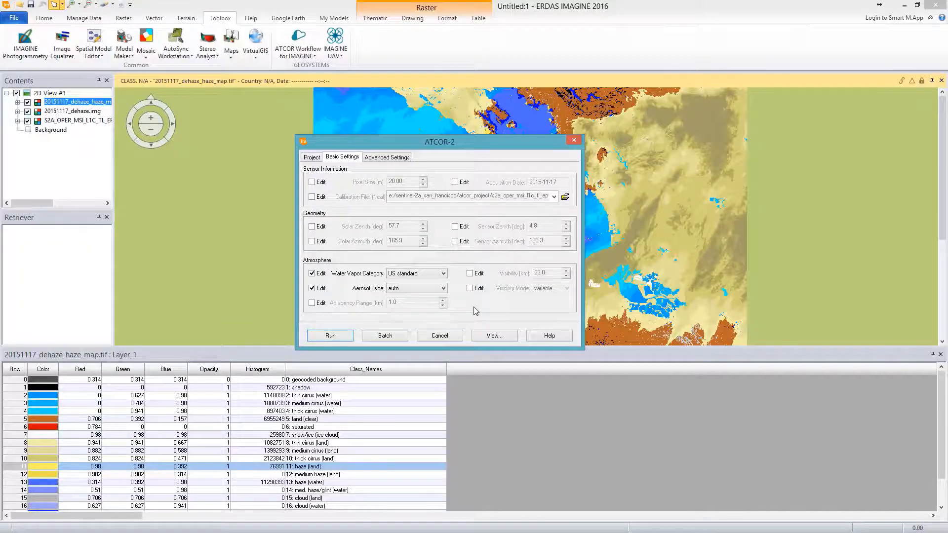
Run ATCOR-2 with the reflectance scale factor editable at 100.0 and value-added products computed, continuing past the IDL Virtual Machine splash.
click(404, 158)
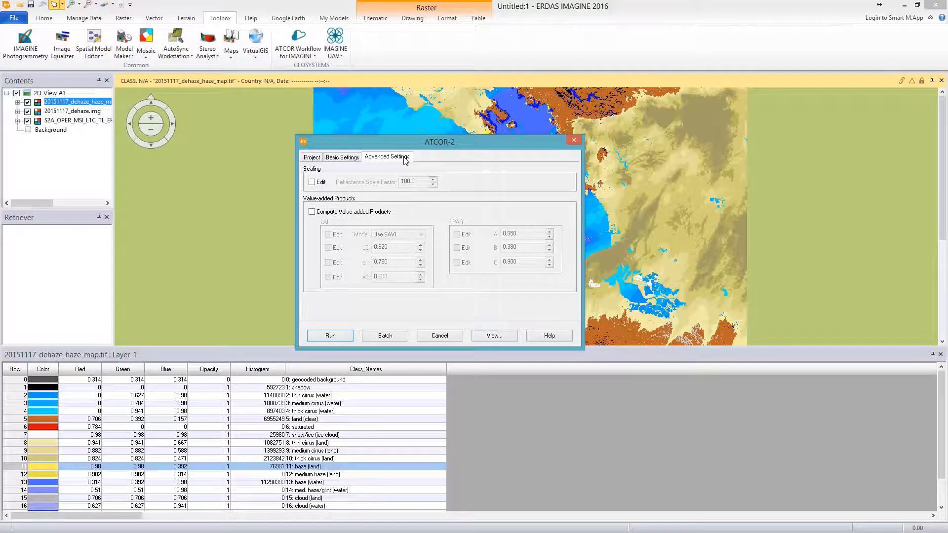
click(321, 183)
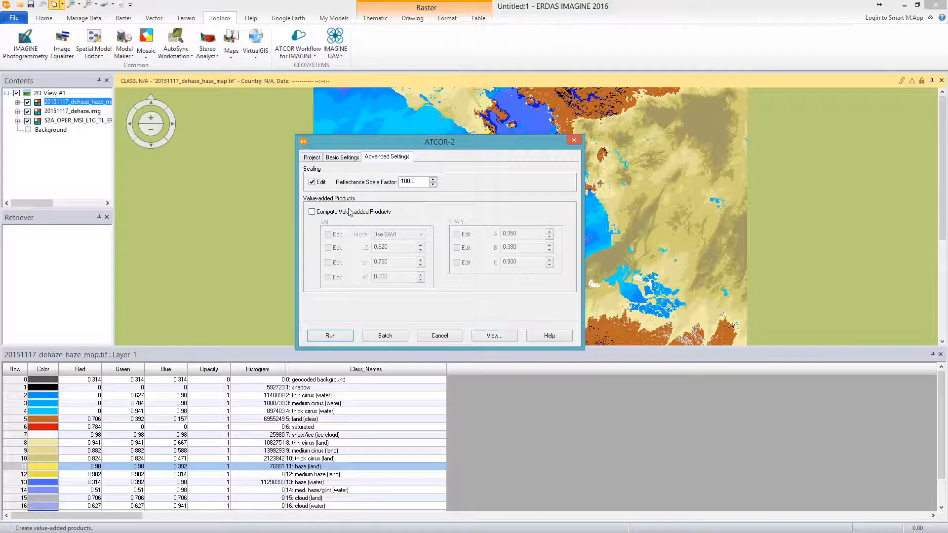
click(312, 213)
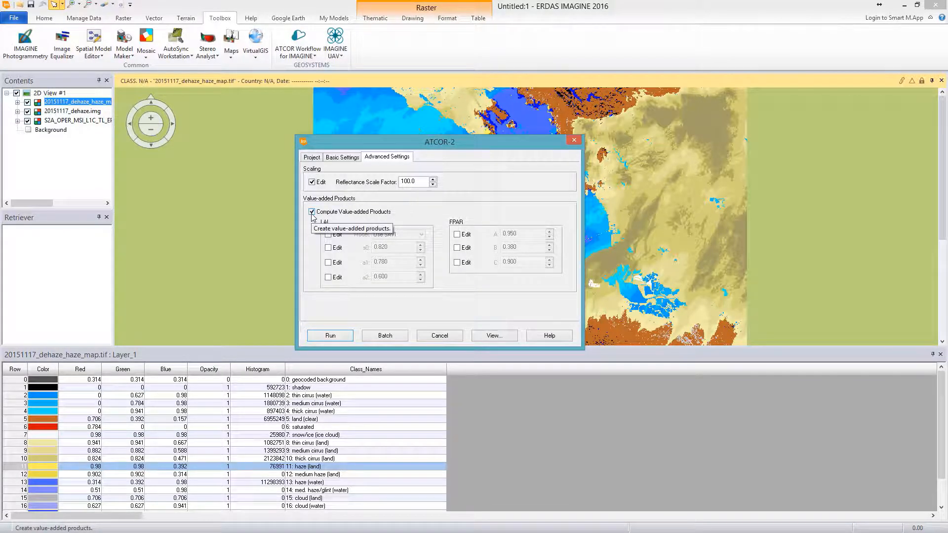
click(330, 335)
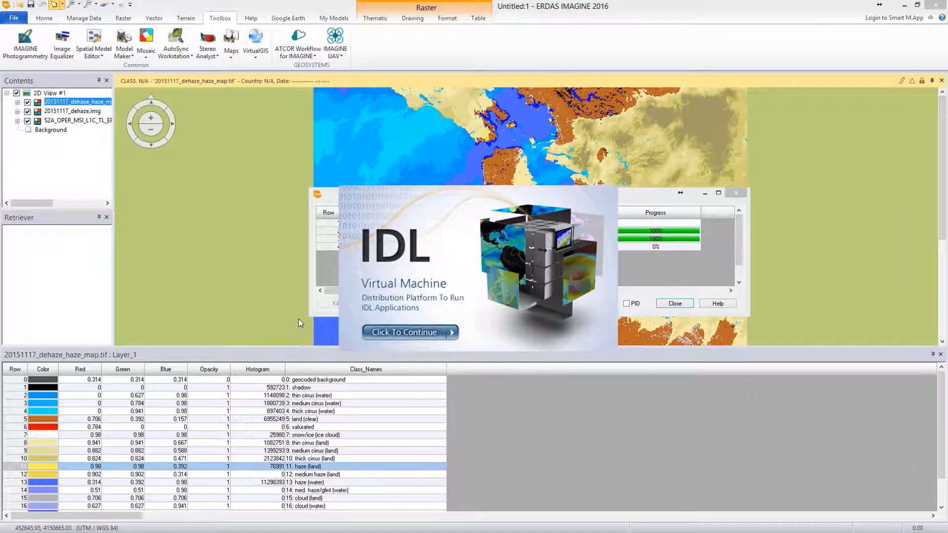
click(479, 265)
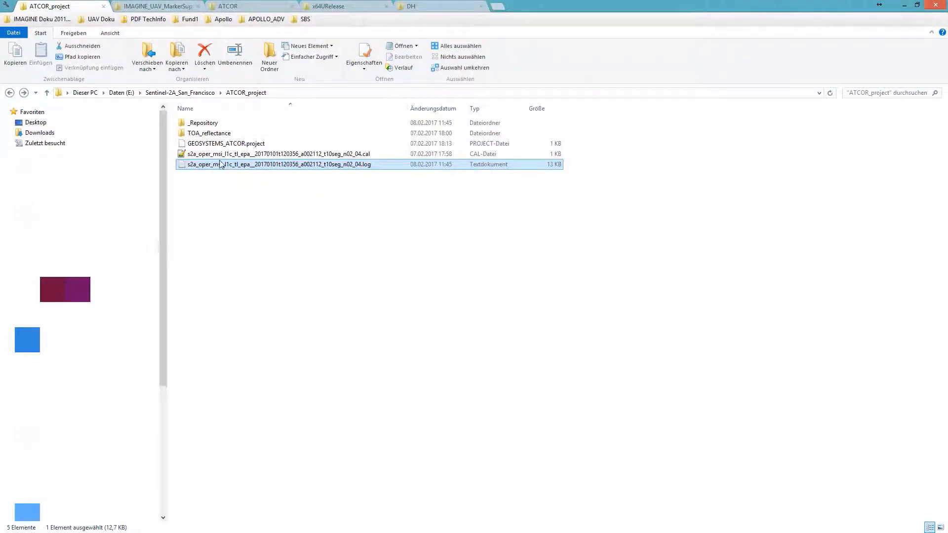
In File Explorer, open the ATCOR_output folder under Sentinel-2A_San_Francisco to review the ATCOR-2 output files.
click(200, 94)
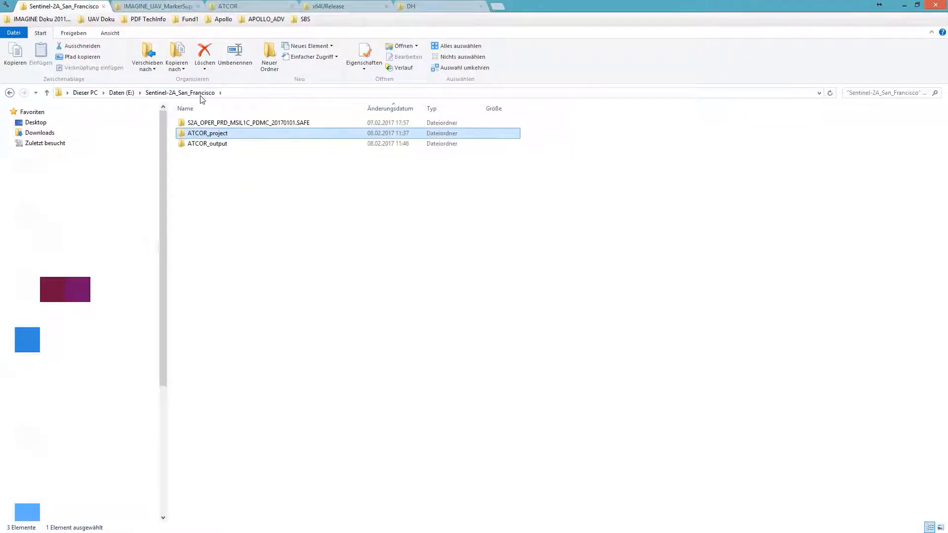
double_click(207, 143)
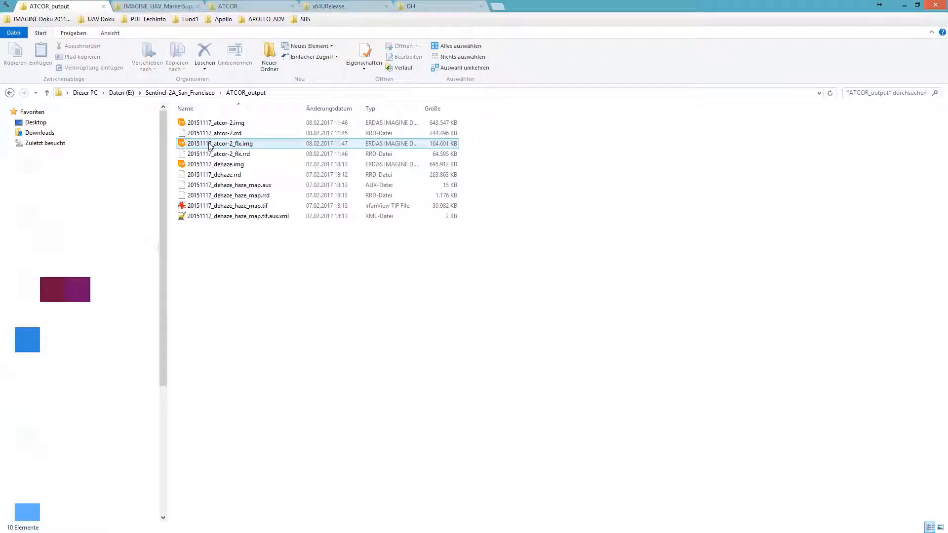
Load 20151117_atcor-2.img from the ATCOR_output folder into the ERDAS IMAGINE 2D view and hide the haze map and dehaze layers.
drag(244, 122, 236, 372)
drag(423, 269, 426, 266)
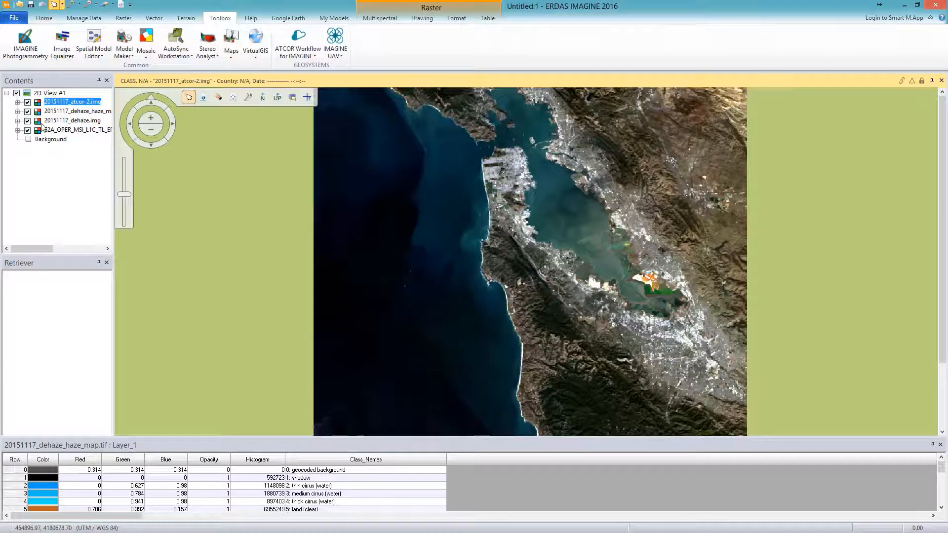
click(27, 111)
click(27, 121)
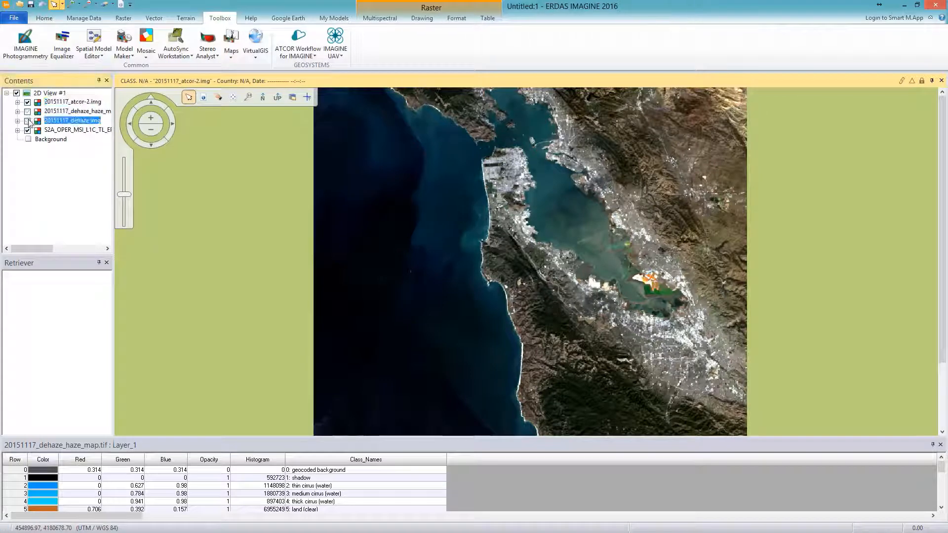
Compare the ATCOR-2 result with the original Sentinel-2A granule by running the Swipe transition across the image.
click(44, 18)
click(355, 43)
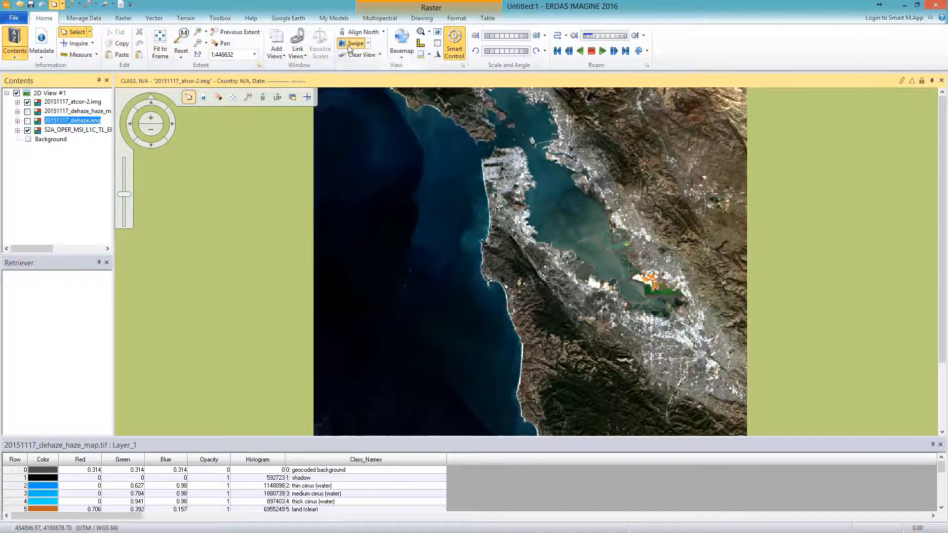
drag(451, 45, 514, 96)
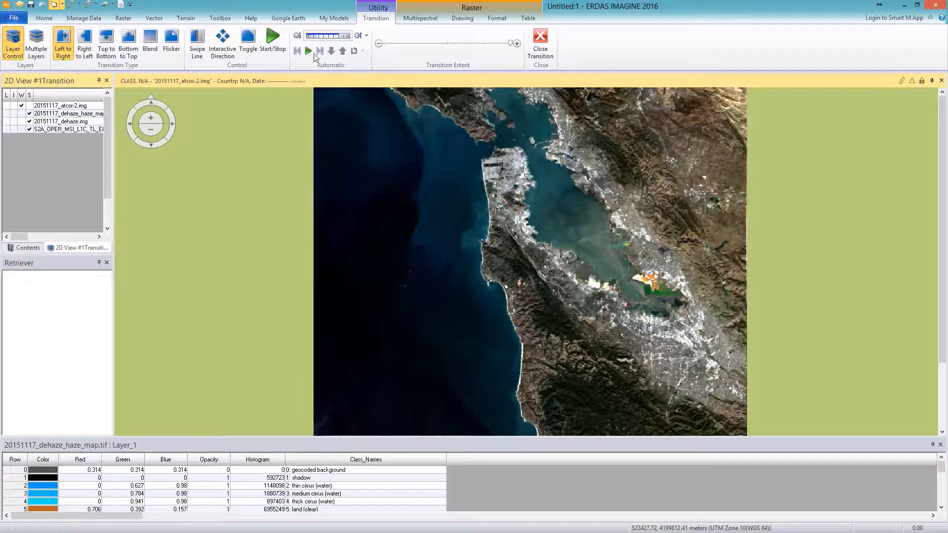
Start the Inquire cursor for 20151117_atcor-2.img and enlarge its readout to show more bands.
click(49, 22)
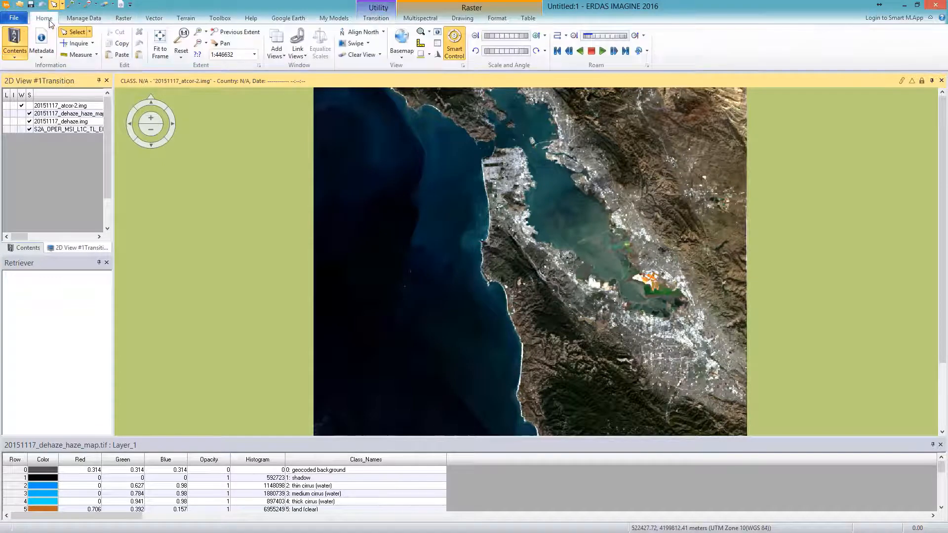
click(73, 43)
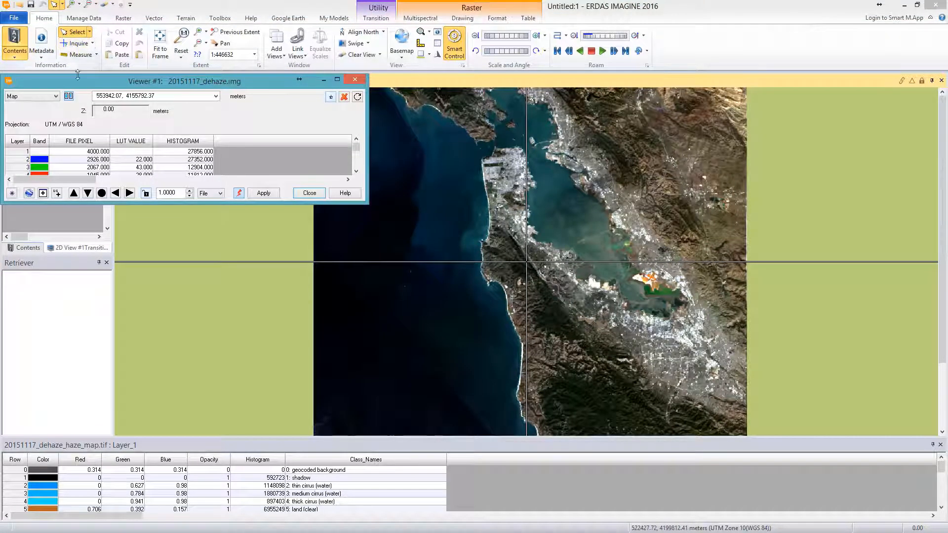
drag(81, 84, 118, 387)
click(31, 248)
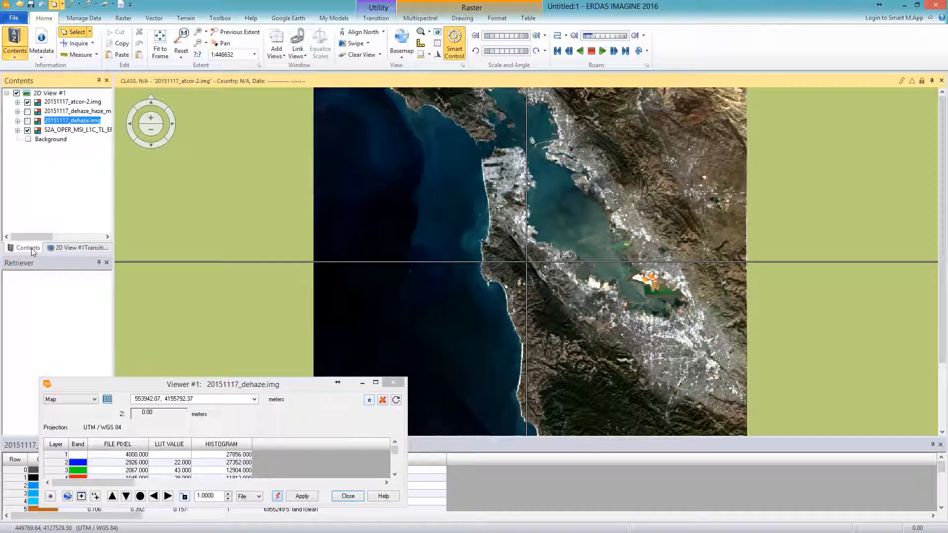
click(76, 102)
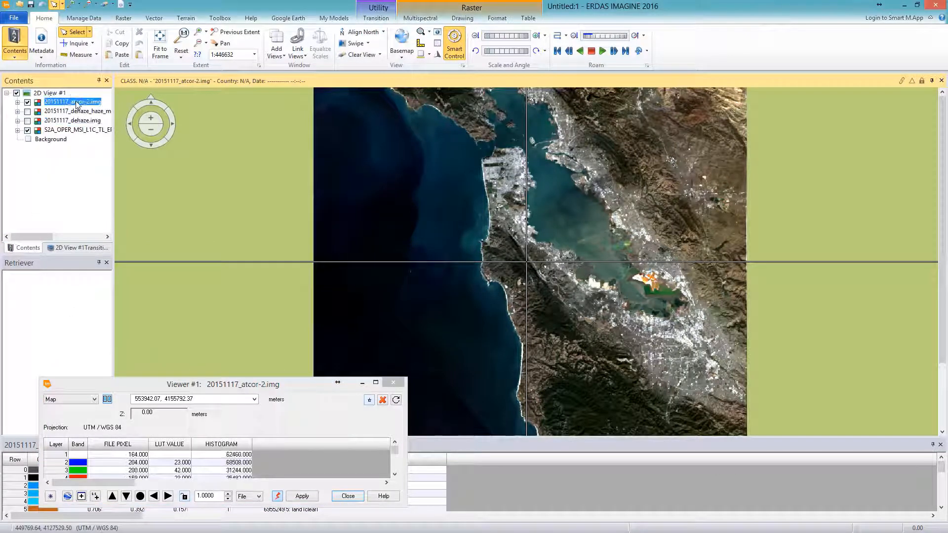
drag(207, 387, 210, 259)
drag(334, 381, 337, 414)
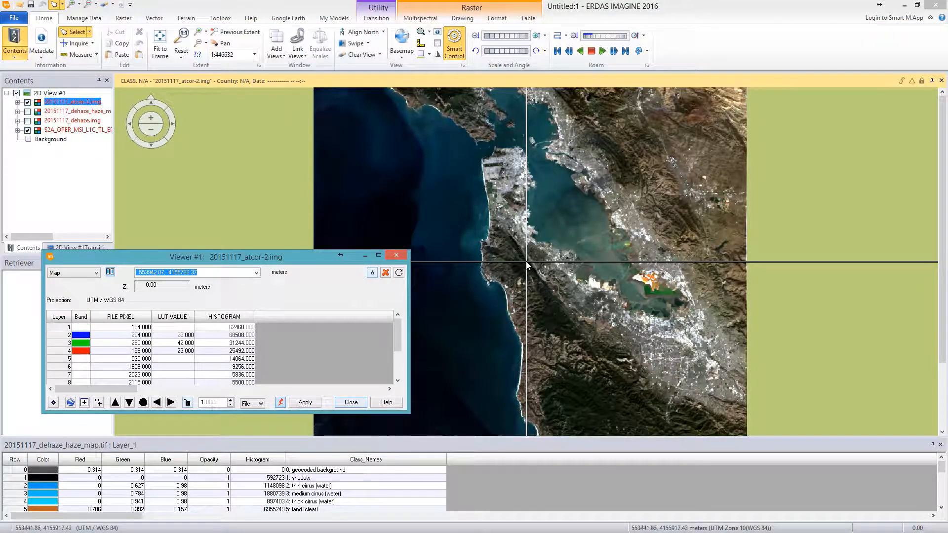
Inspect the corrected image's pixel values over the ocean and northeast of the bay, and close the Inquire readout.
drag(525, 261, 439, 241)
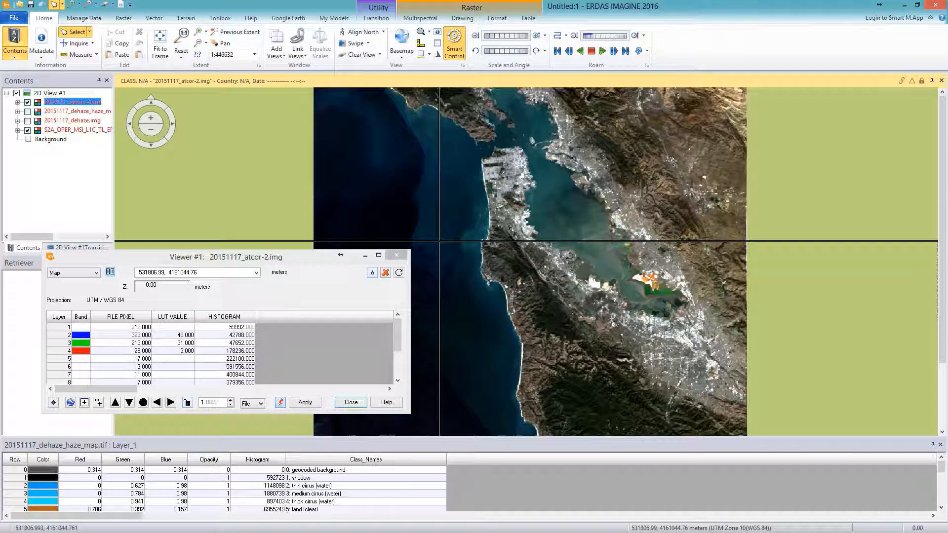
drag(439, 241, 586, 141)
click(396, 255)
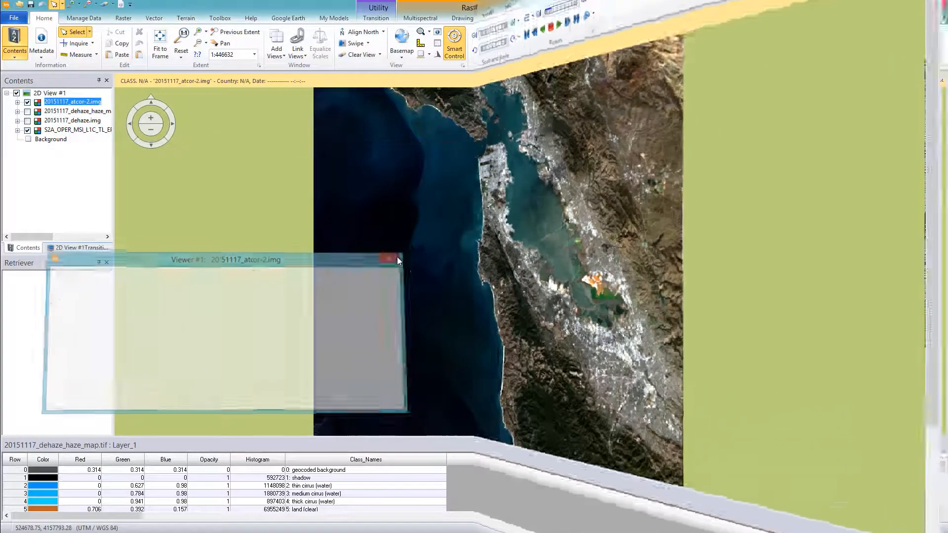
Open a Spectral Profile for the original S2A granule with the view framed on San Francisco.
click(198, 32)
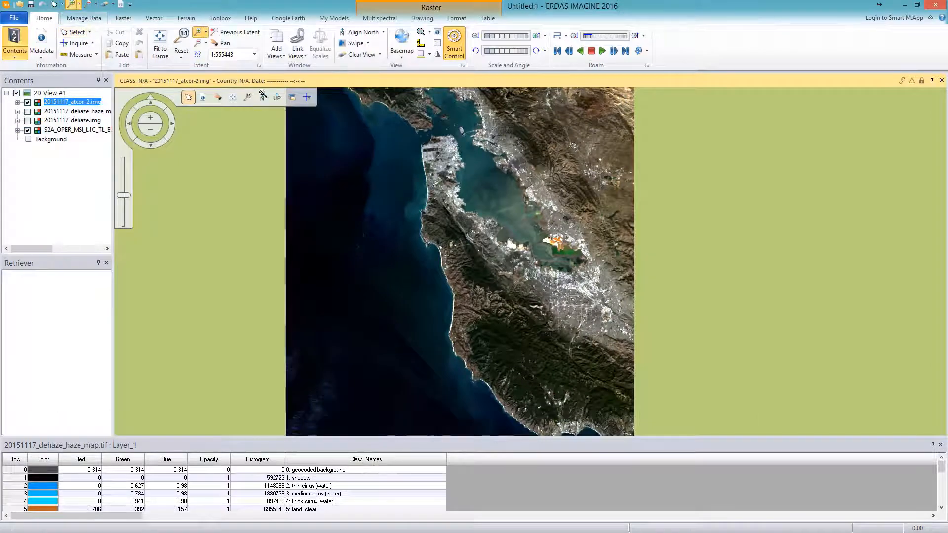
drag(383, 129, 464, 184)
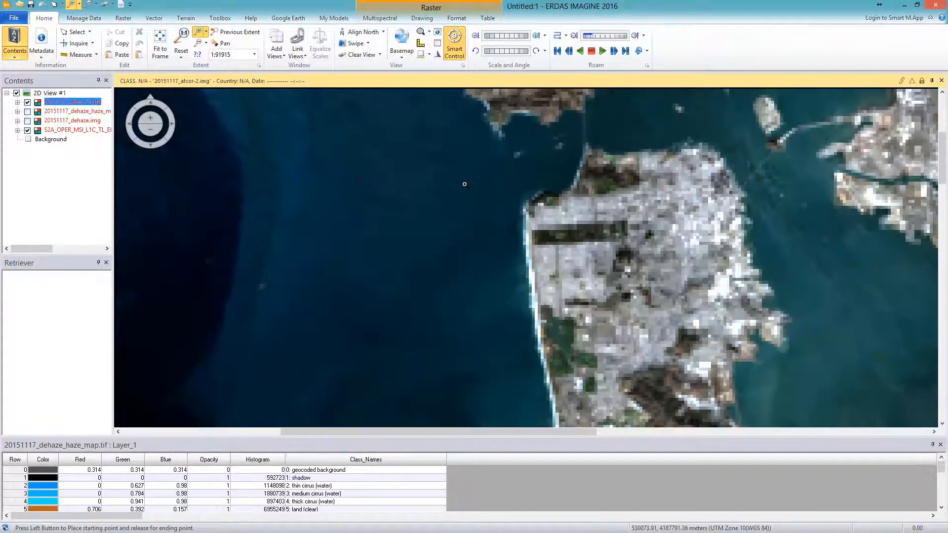
click(379, 19)
click(457, 53)
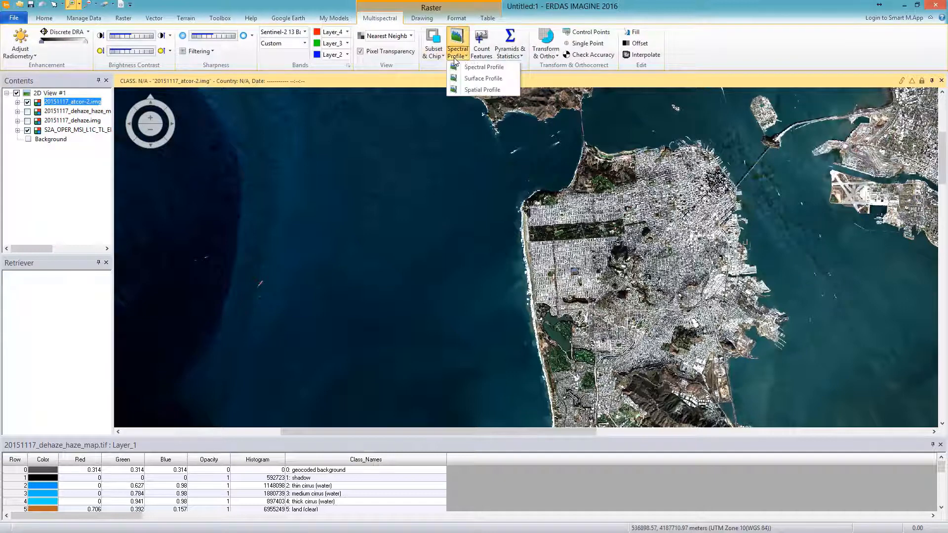
click(469, 78)
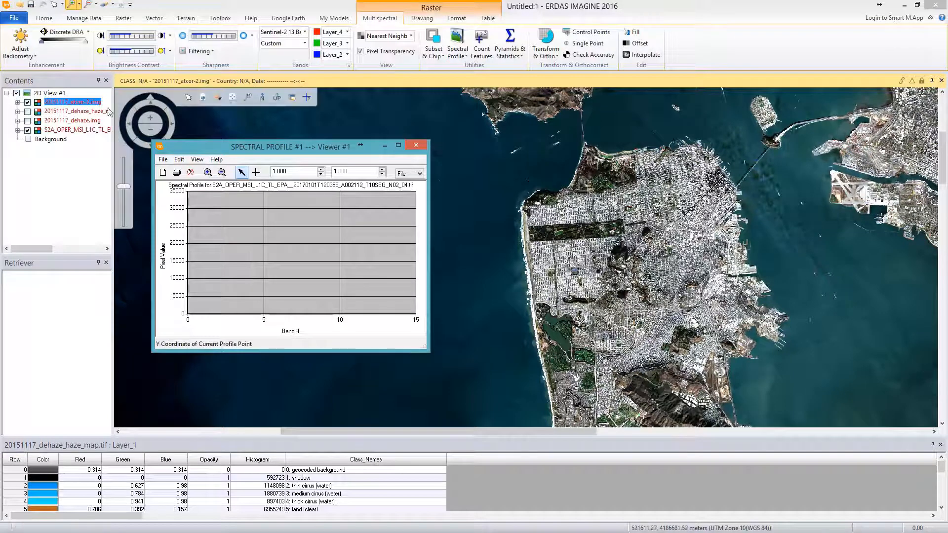
Widen the Contents pane to show full layer names and plot the original granule's spectrum at a point in the park strip near the west coast.
drag(113, 102, 264, 101)
key(alt+Tab)
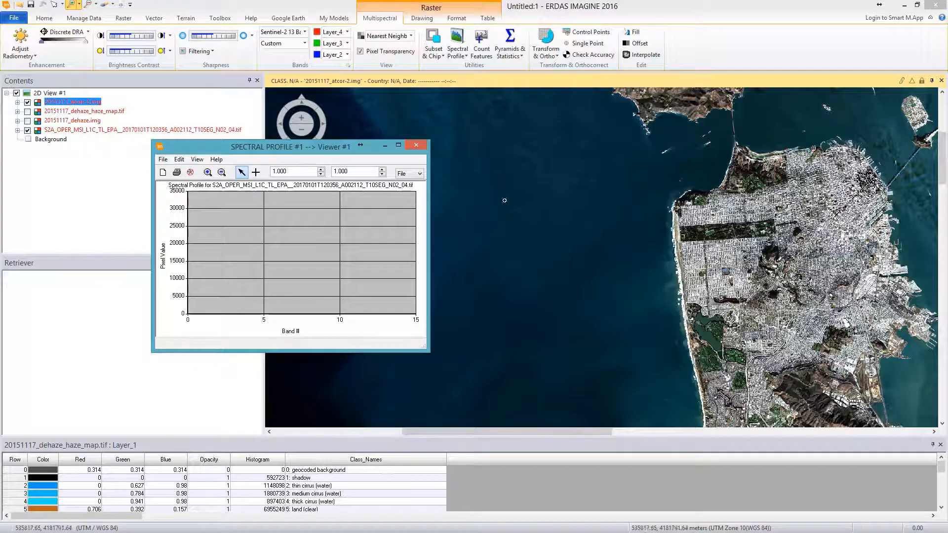
click(256, 172)
click(710, 233)
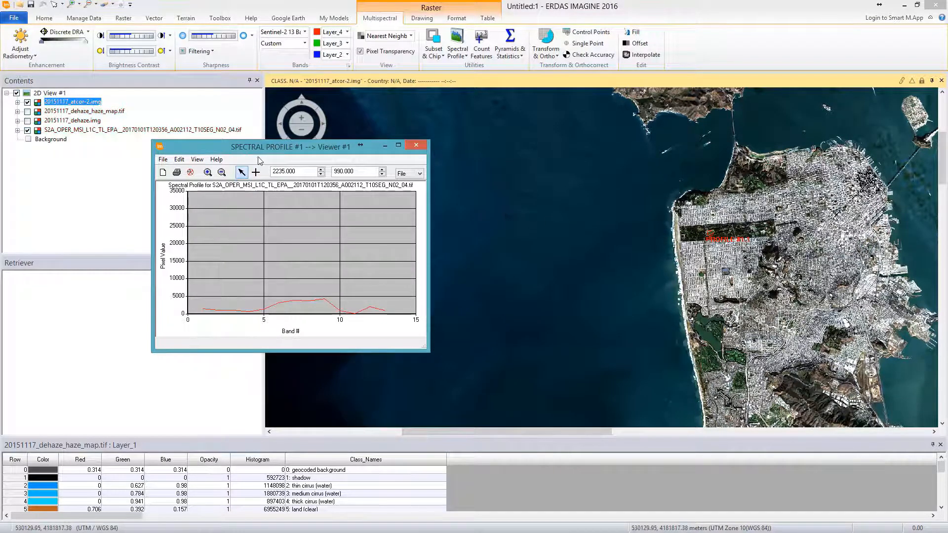
Move the 20151117_atcor-2.img layer beneath the original S2A granule in the layer order and select it.
click(127, 154)
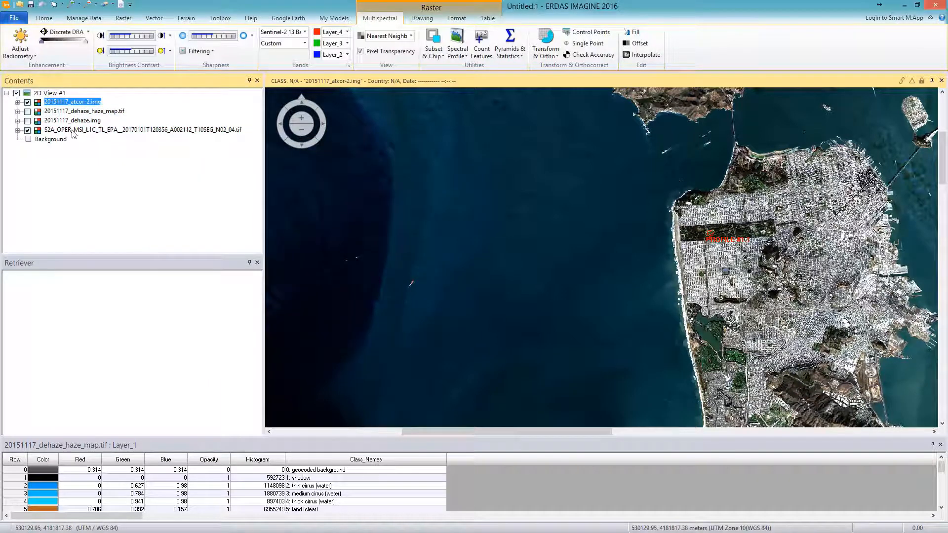
mouse_move(72, 102)
mouse_down()
mouse_move(72, 129)
mouse_move(74, 121)
mouse_up()
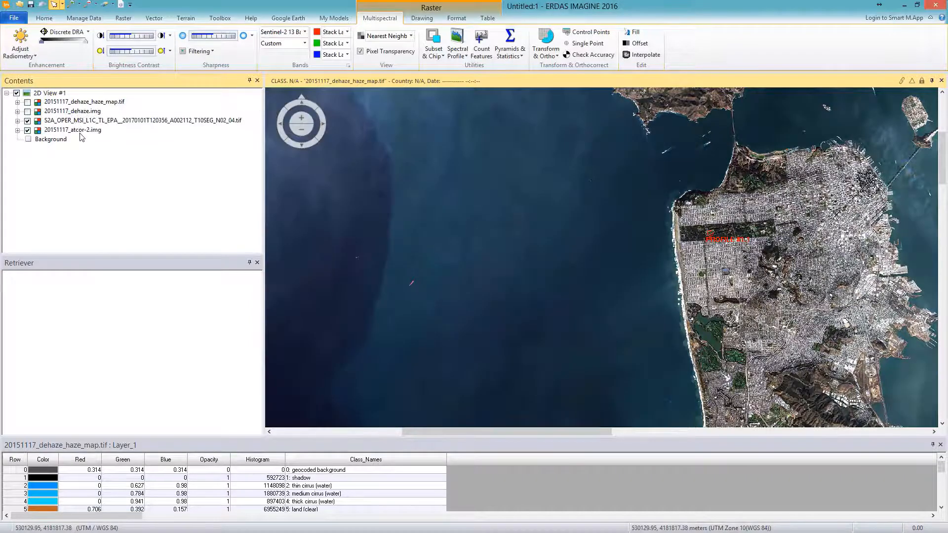
click(82, 131)
Plot a Spectral Profile of 20151117_atcor-2.img at the same park point and arrange it beside the original granule's profile for comparison.
click(451, 59)
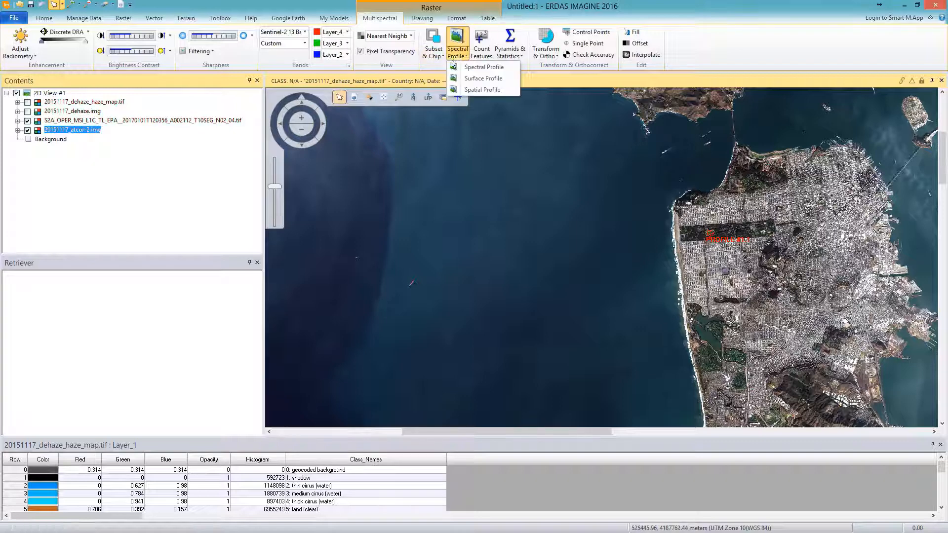
click(451, 67)
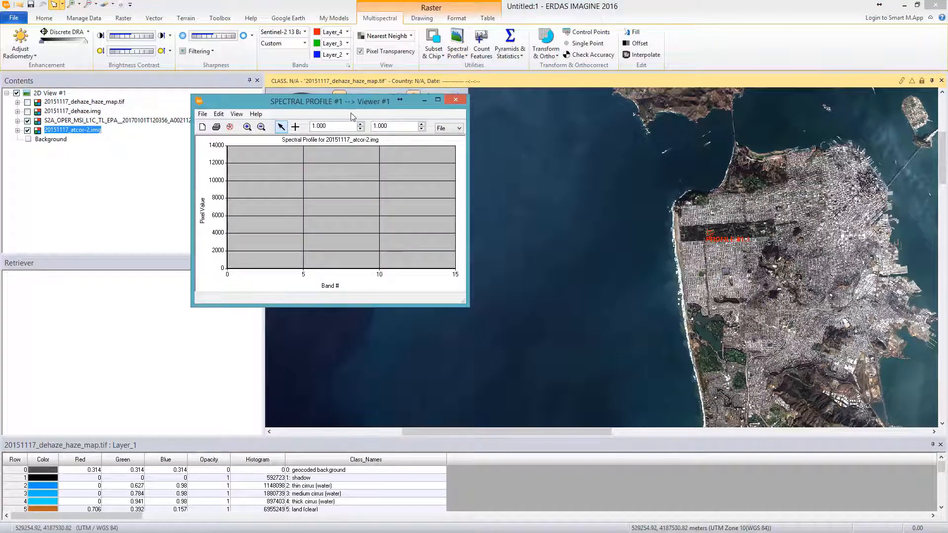
click(295, 127)
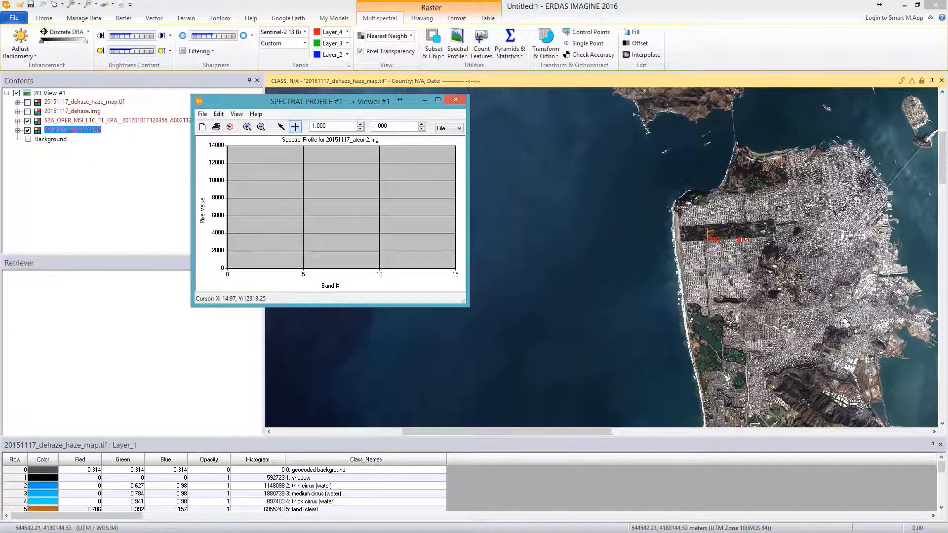
click(710, 235)
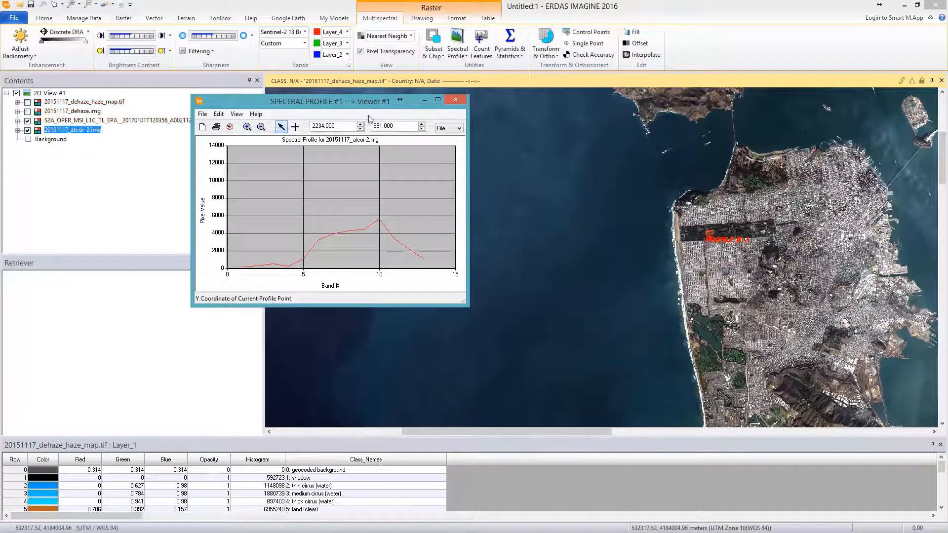
drag(362, 106, 582, 103)
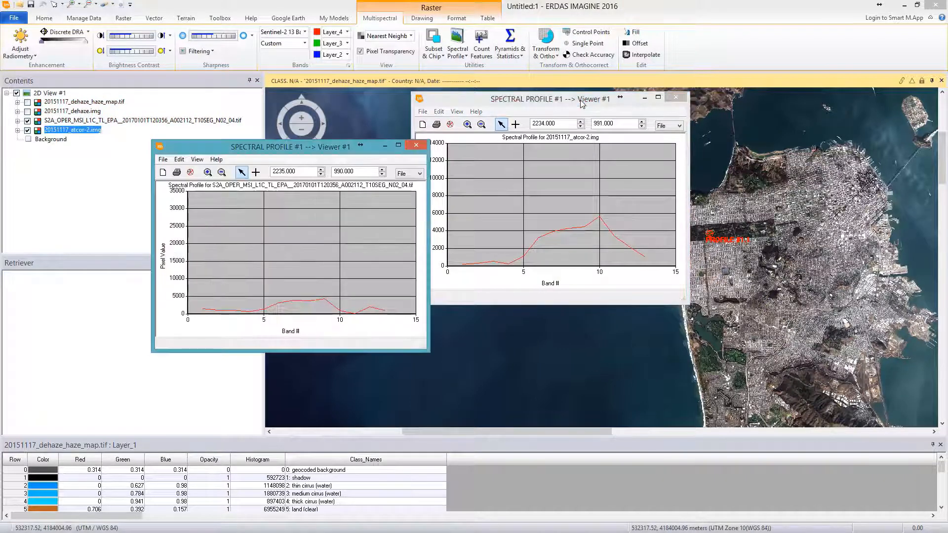
drag(348, 155, 326, 106)
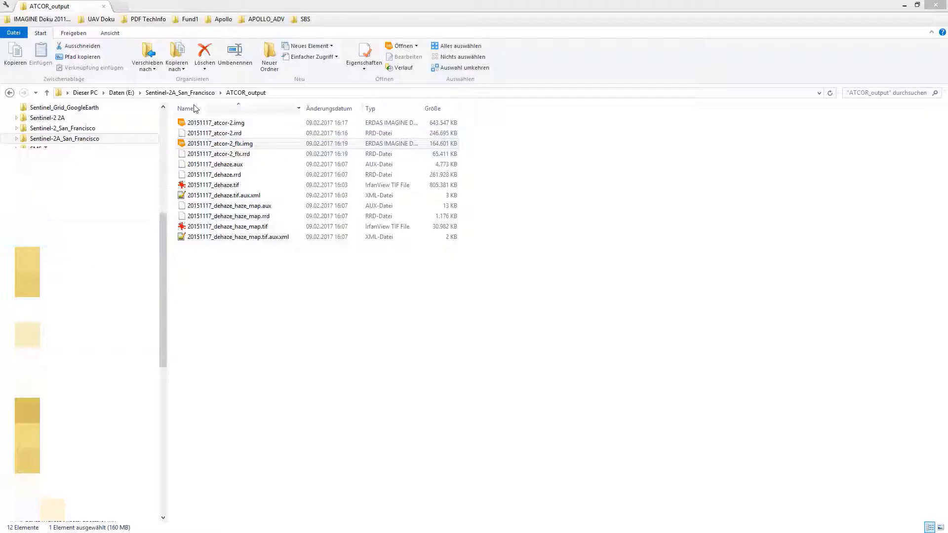
In File Explorer, go to the ATCOR_project folder, review the granule's .cal calibration file in Notepad++, and close it.
click(180, 93)
double_click(221, 134)
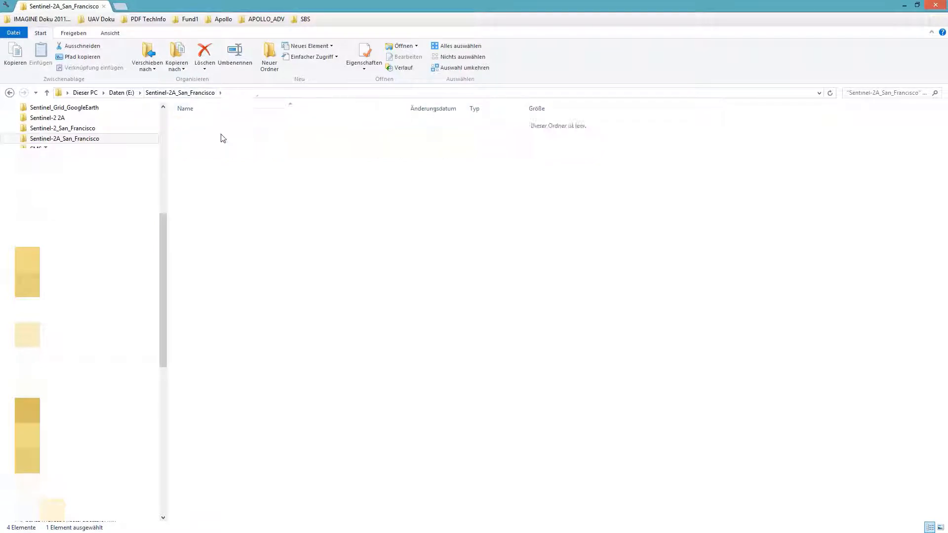
click(318, 145)
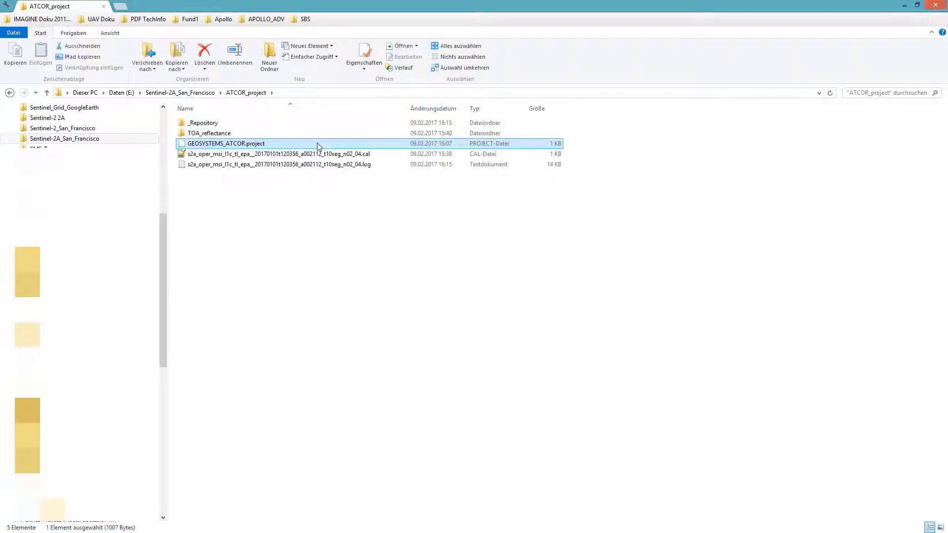
click(321, 156)
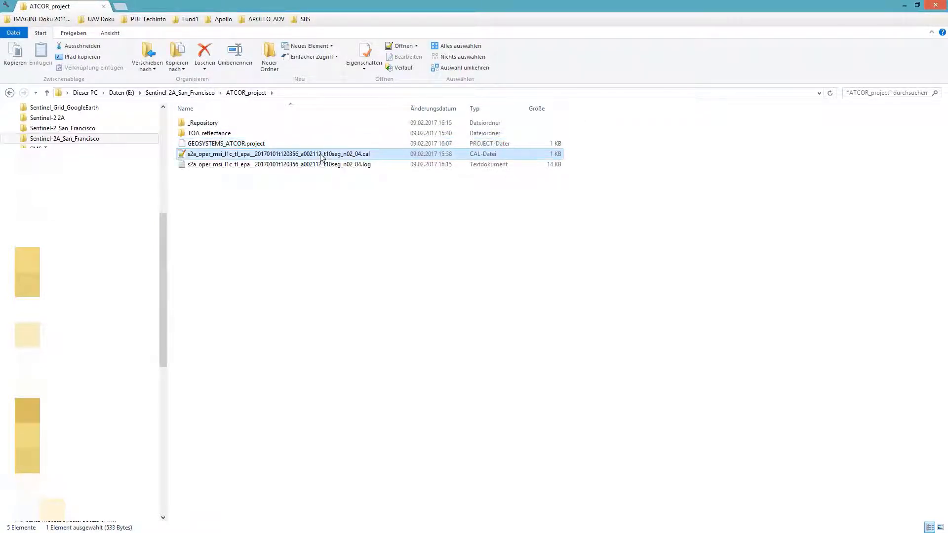
right_click(321, 156)
click(353, 185)
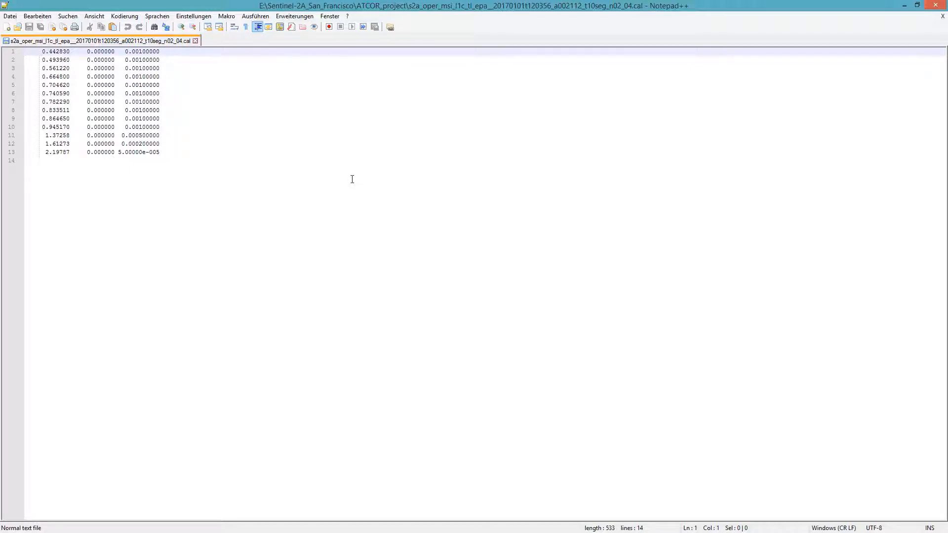
click(937, 5)
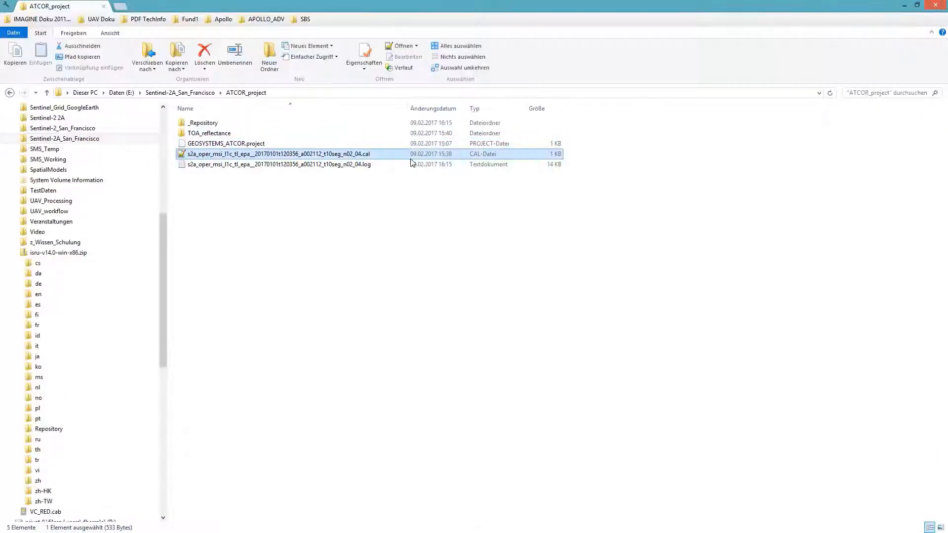
Open the granule's .log file in Notepad++ and read through the dehaze and ATCOR-2 processing entries.
click(359, 166)
right_click(358, 166)
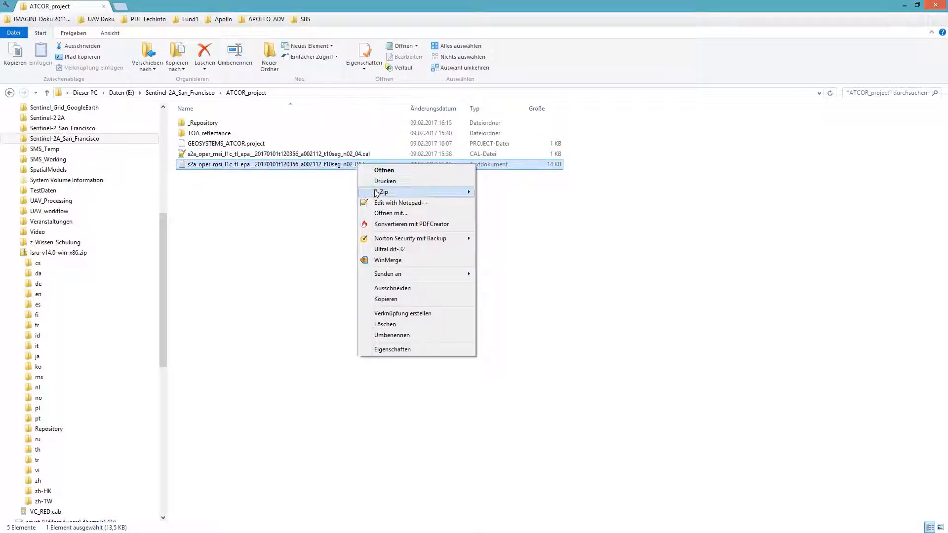
click(386, 203)
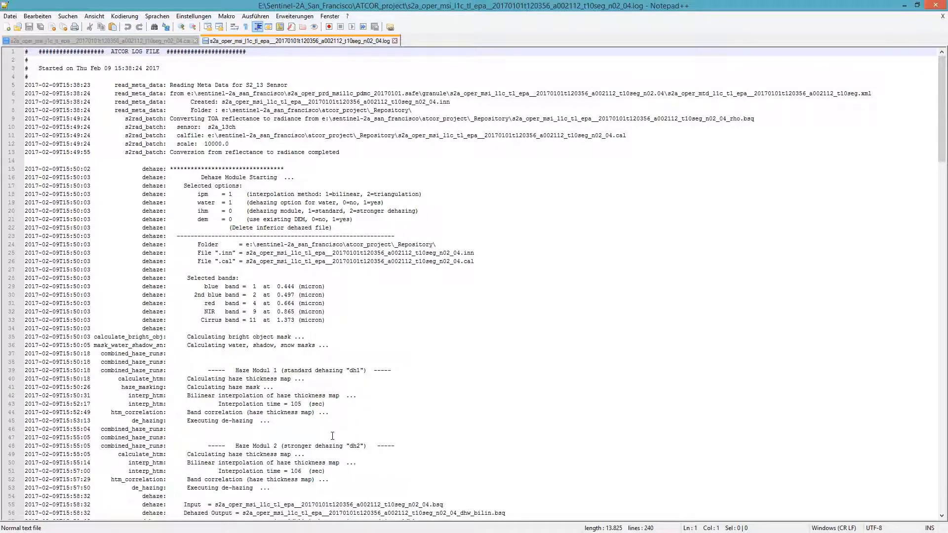
scroll(332, 434, down, 1)
scroll(332, 436, down, 6)
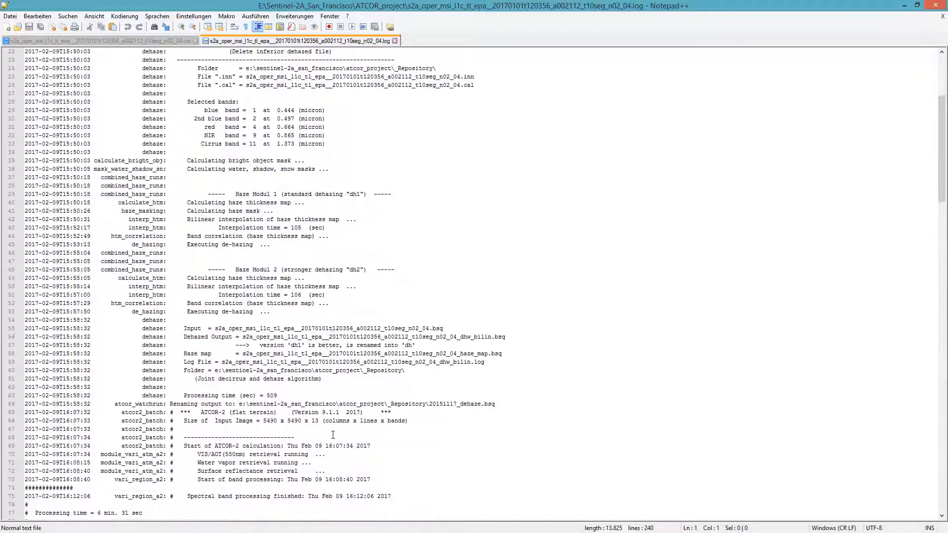
scroll(333, 435, down, 5)
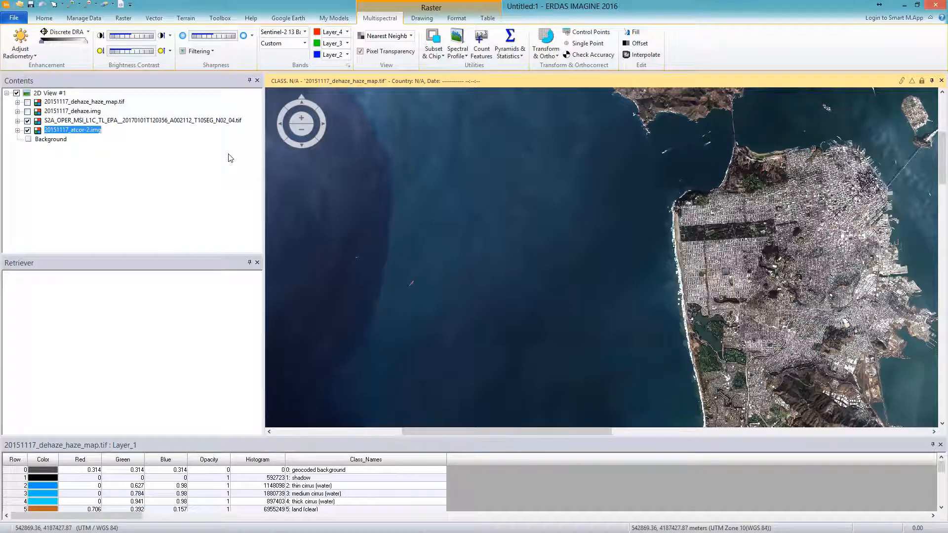
Open the Session Log, enlarge it over the image view, and read back through the earlier processing entries.
click(14, 18)
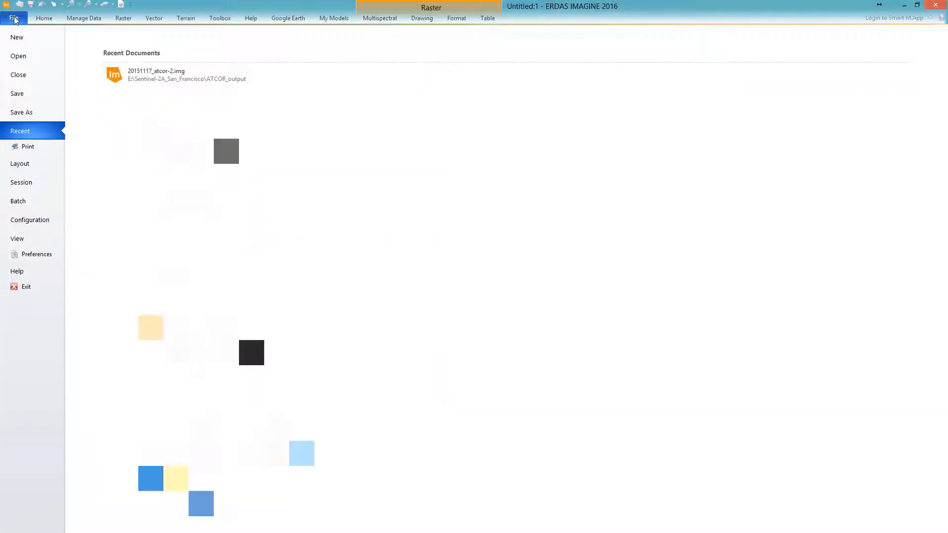
click(34, 182)
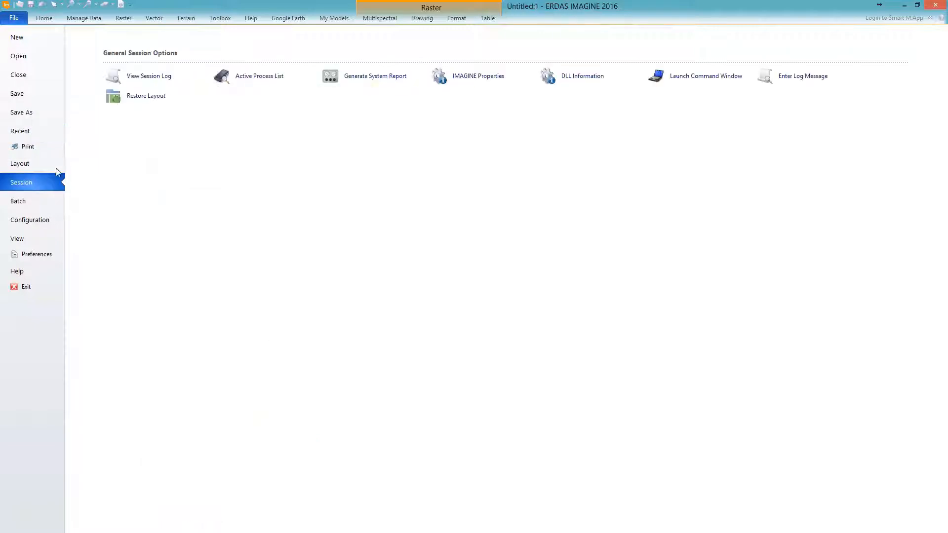
click(130, 75)
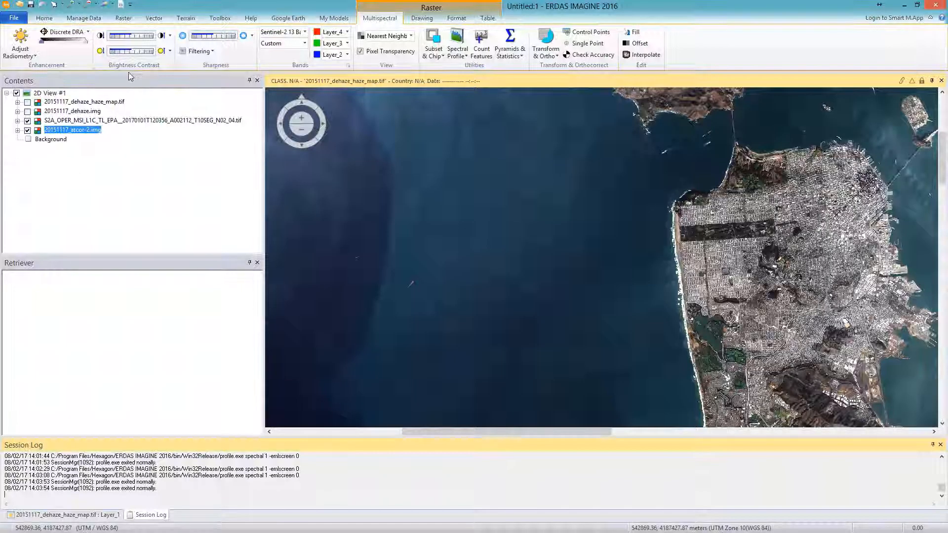
drag(202, 438, 279, 162)
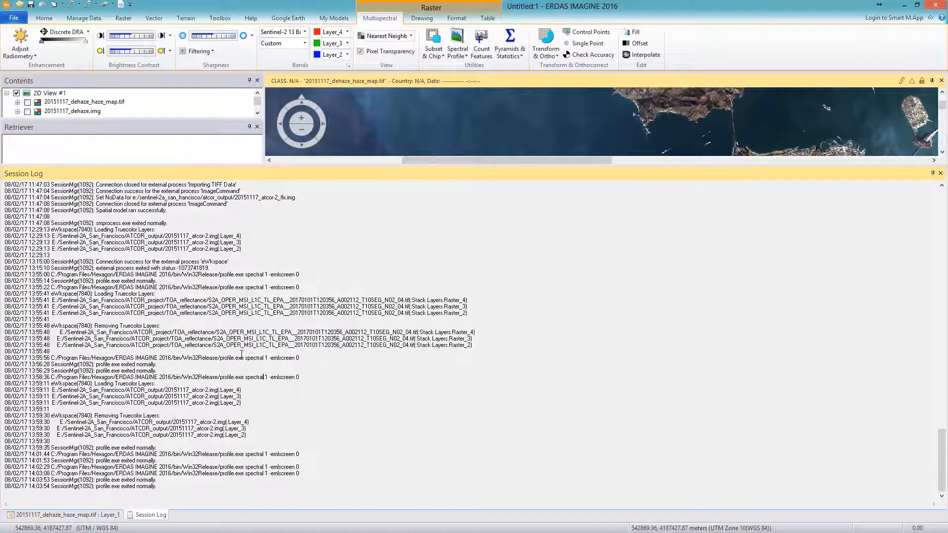
scroll(242, 354, up, 9)
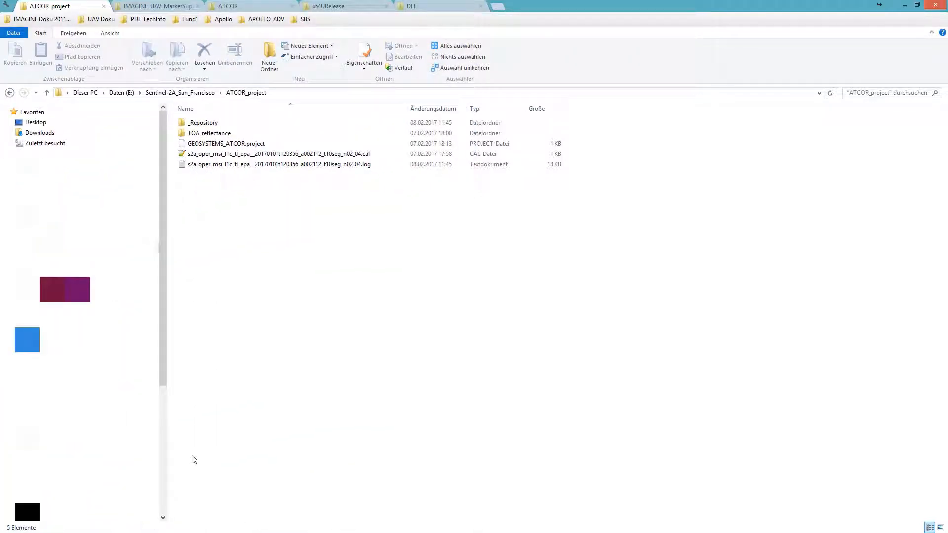
In File Explorer, go up to the Sentinel-2A_San_Francisco folder and open its ATCOR_output folder.
click(193, 96)
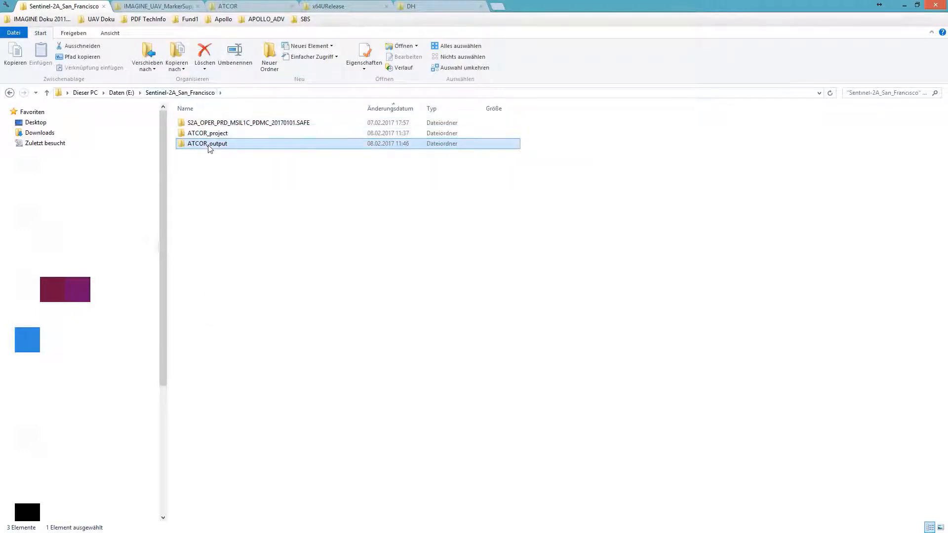
double_click(209, 145)
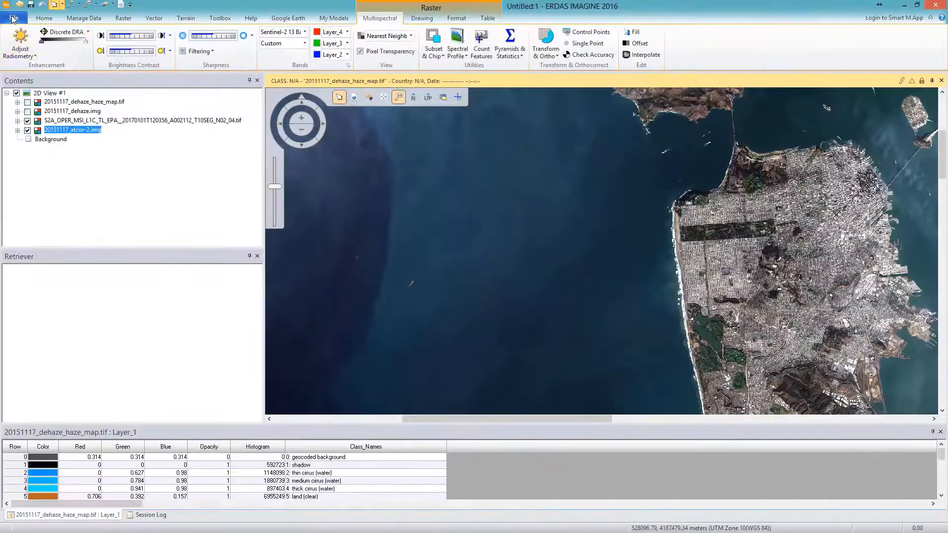
Back in ERDAS IMAGINE, open 20151117_atcor-2_flx.img from the ATCOR_output folder as a raster image chain in 2D View #1.
click(13, 19)
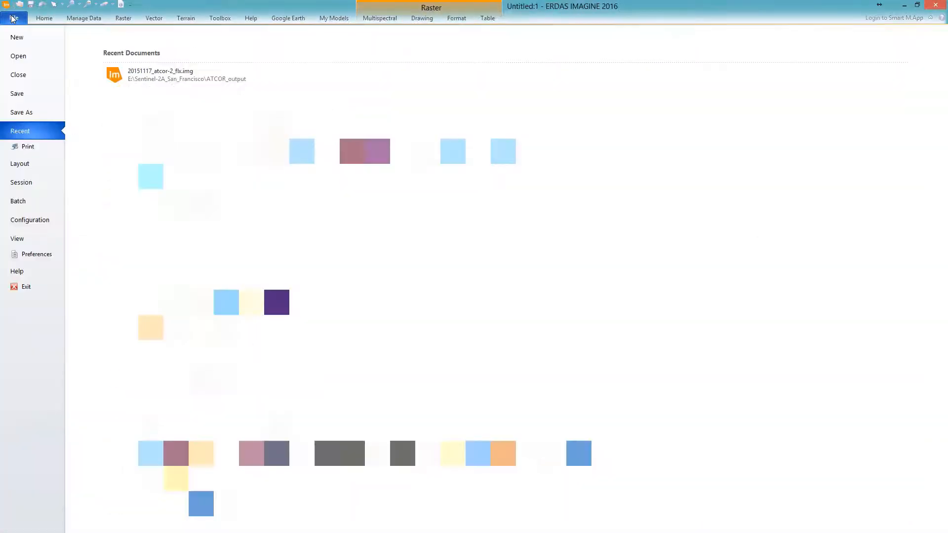
click(23, 58)
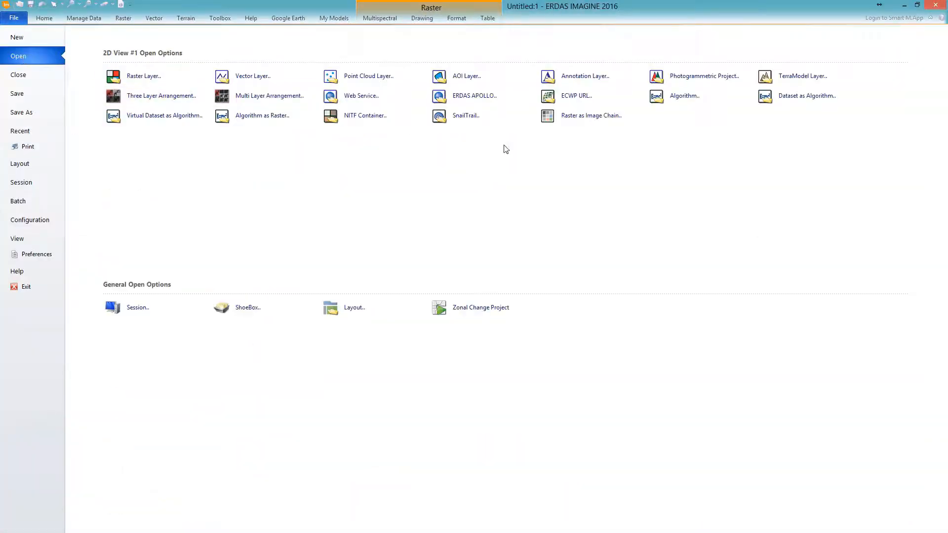
click(570, 118)
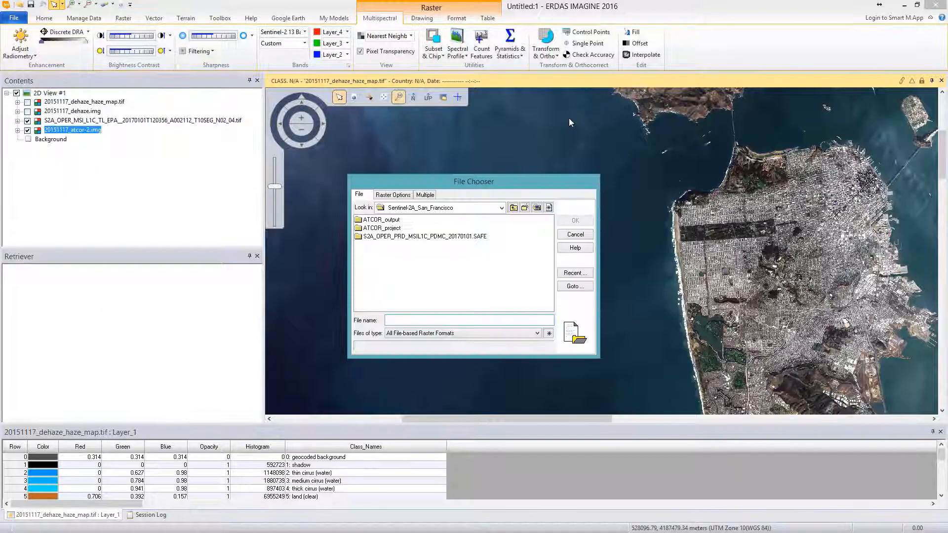
double_click(381, 220)
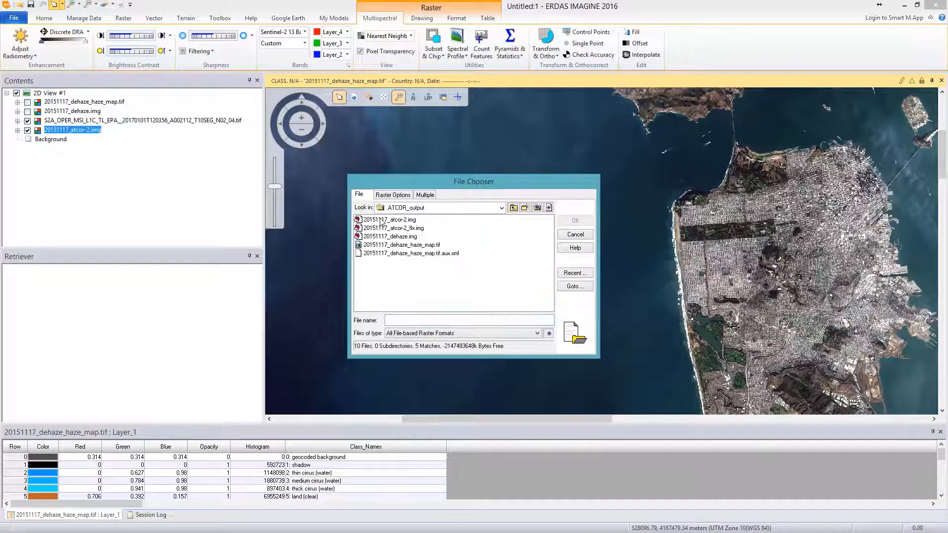
click(385, 228)
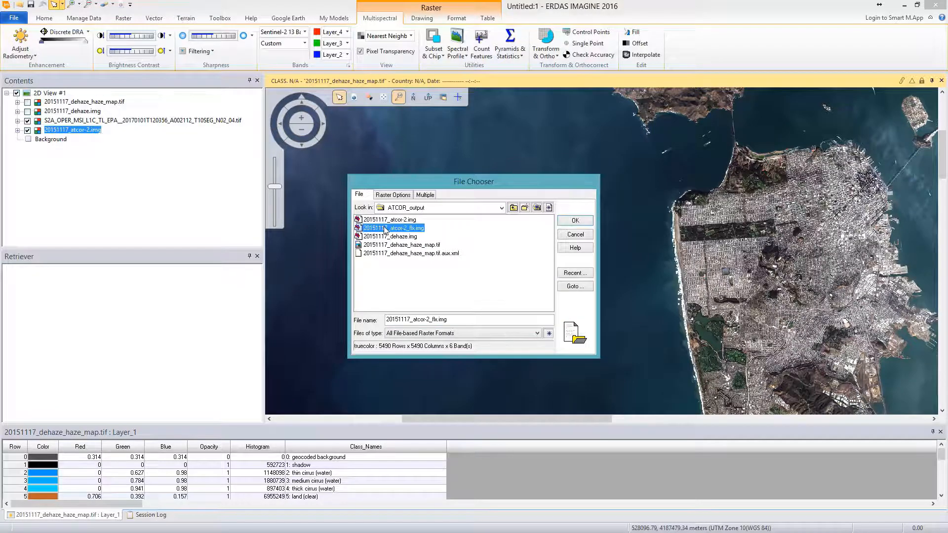
click(581, 220)
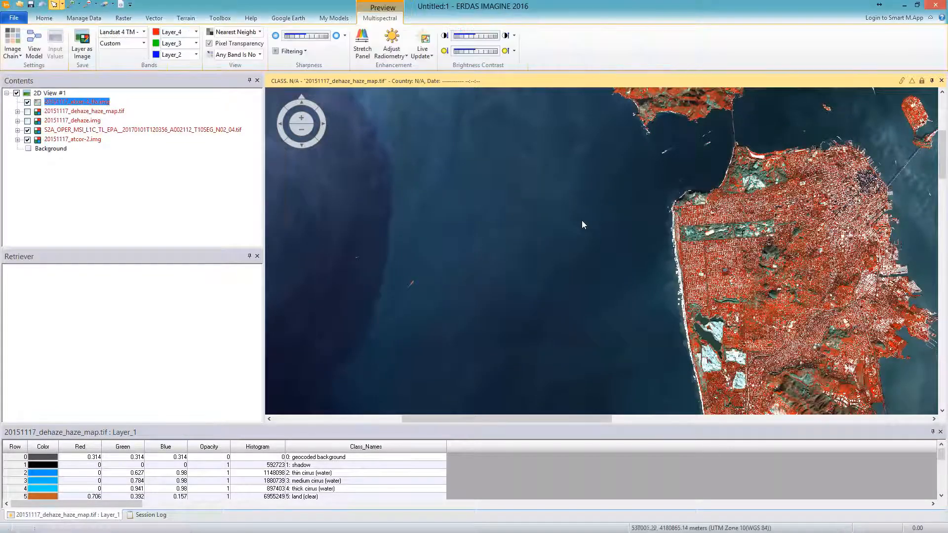
Display 20151117_atcor-2_flx.img with the Pseudocolor image chain, using Layer_1 and the NDVI Natural color table.
click(13, 50)
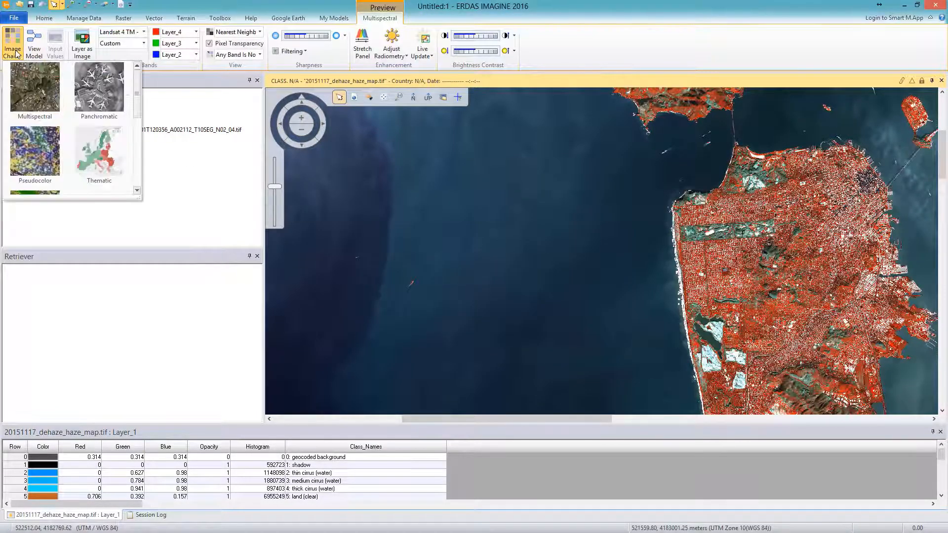
click(49, 143)
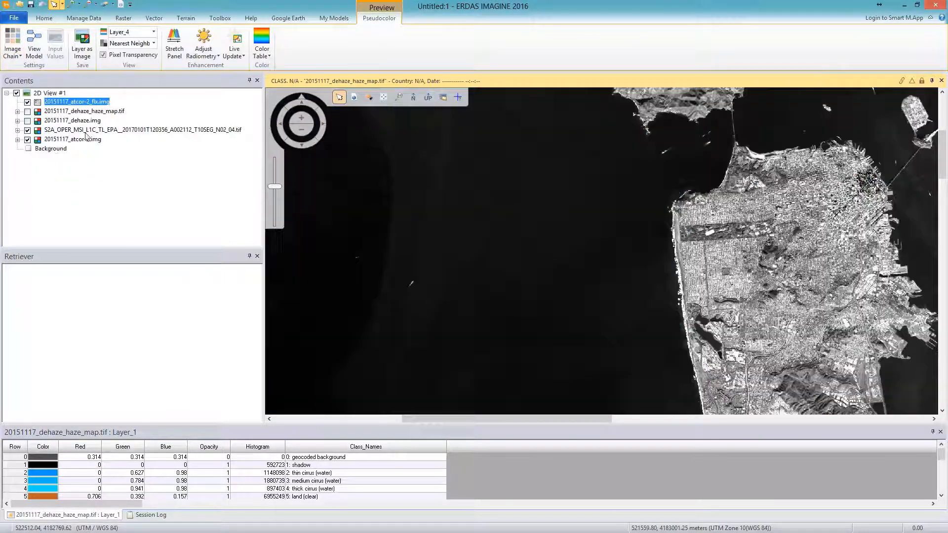
click(153, 32)
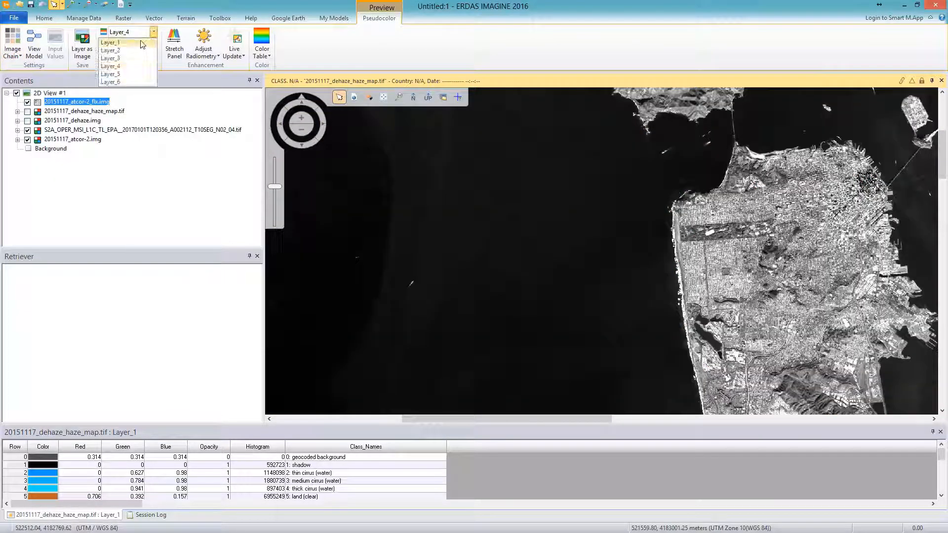
click(142, 39)
click(260, 54)
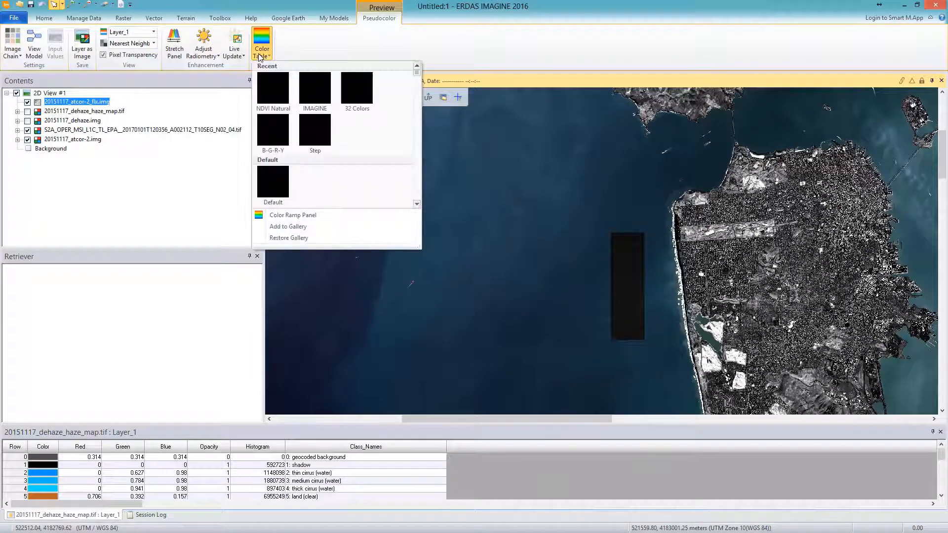
click(268, 87)
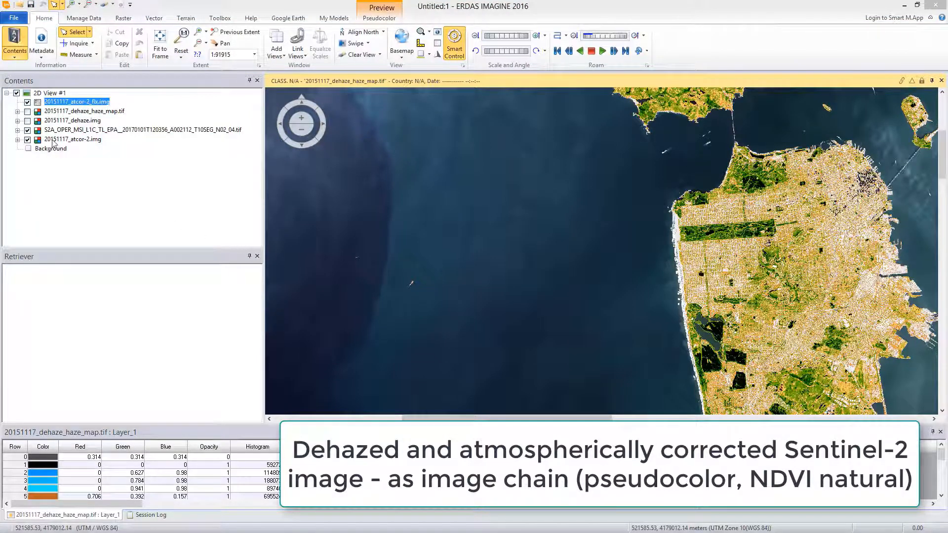
Move 20151117_atcor-2.img to the top of the layer order and add a second 2D View beside the first.
drag(52, 140, 50, 102)
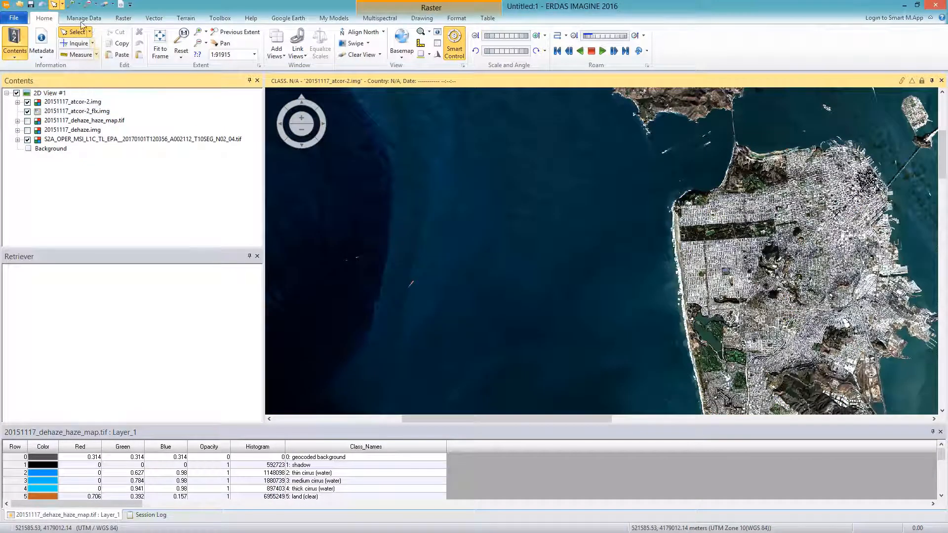
click(14, 18)
click(202, 89)
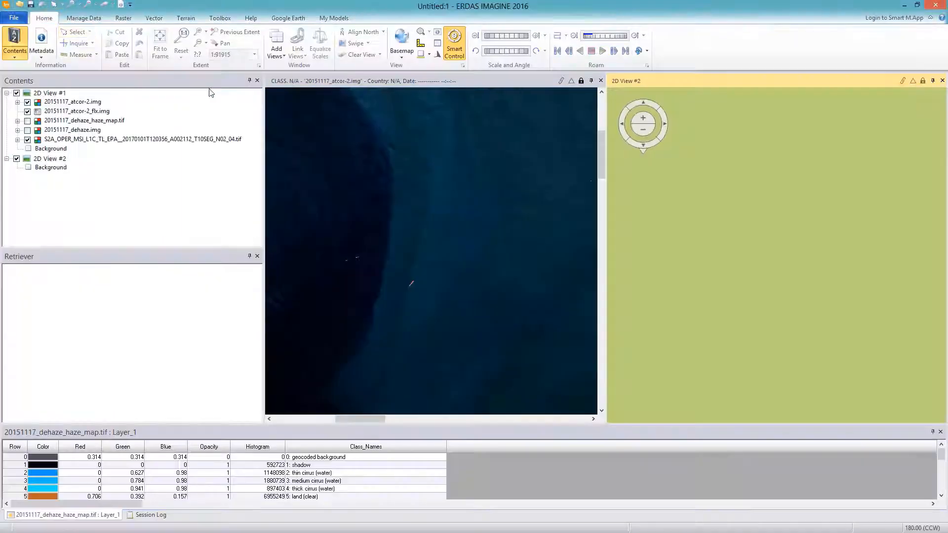
Copy the original S2A granule layer into 2D View #2 and fit the images in both views to the frame.
click(122, 140)
drag(123, 140, 667, 124)
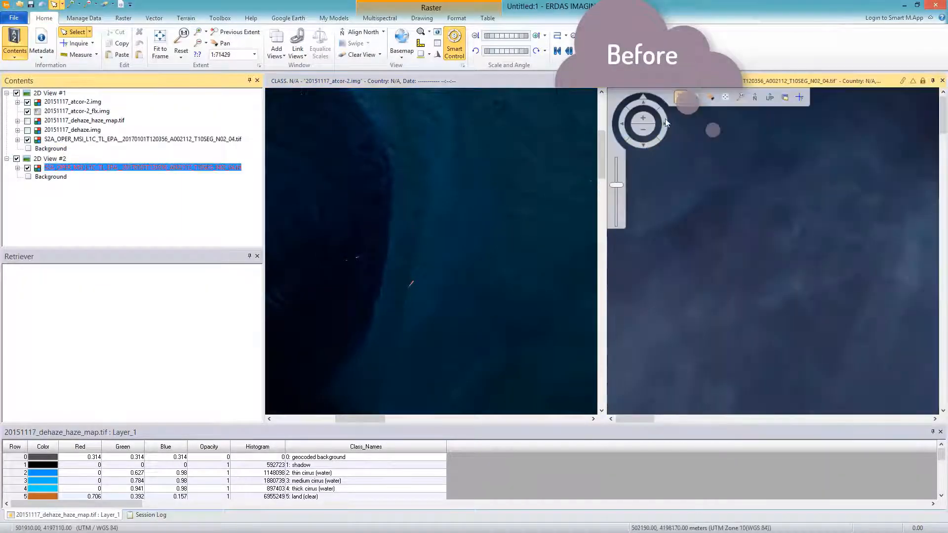
click(726, 98)
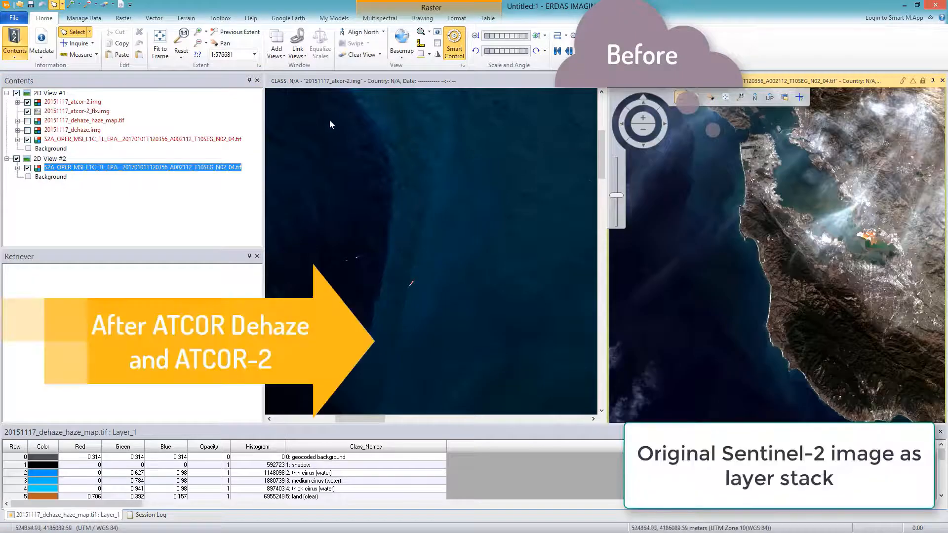
click(288, 104)
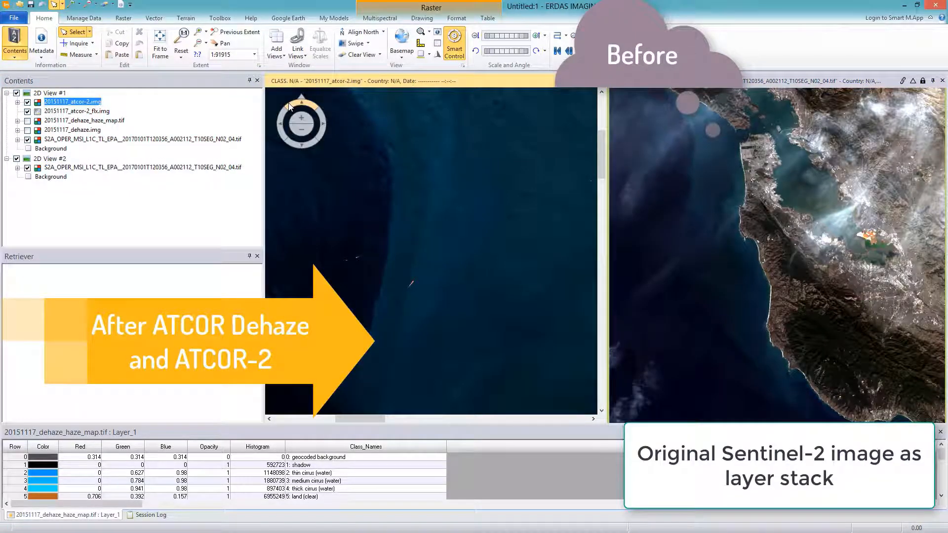
mouse_move(296, 106)
click(386, 99)
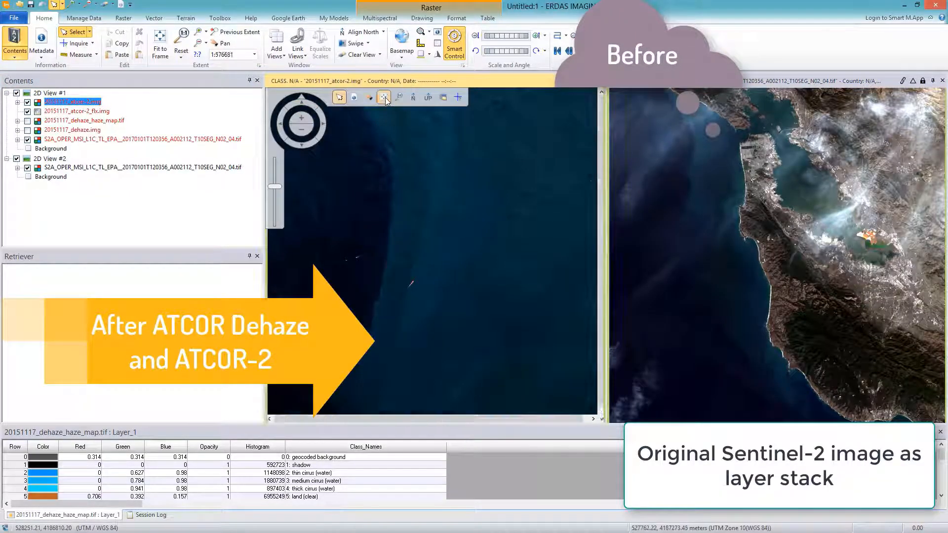